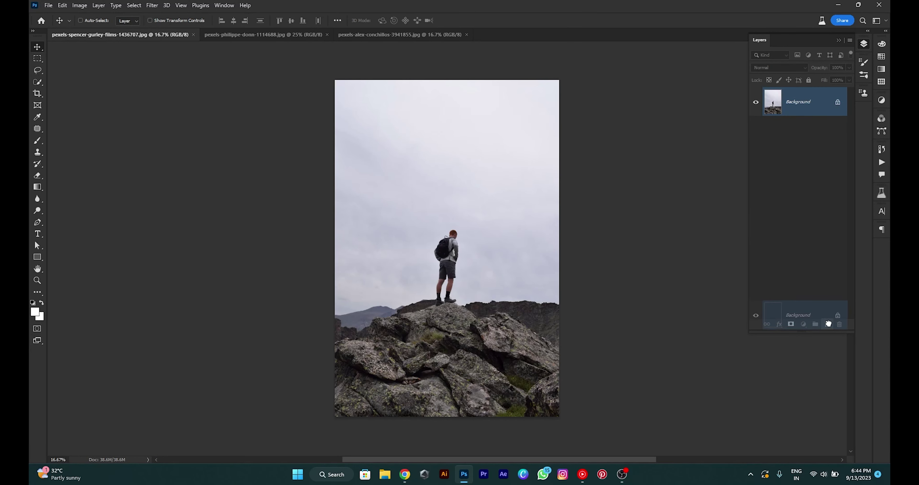
- Duplicate the Background layer, hide the original, and pick Quick Selection for the sky
left_click_drag(822, 116, 828, 323)
left_click(755, 132)
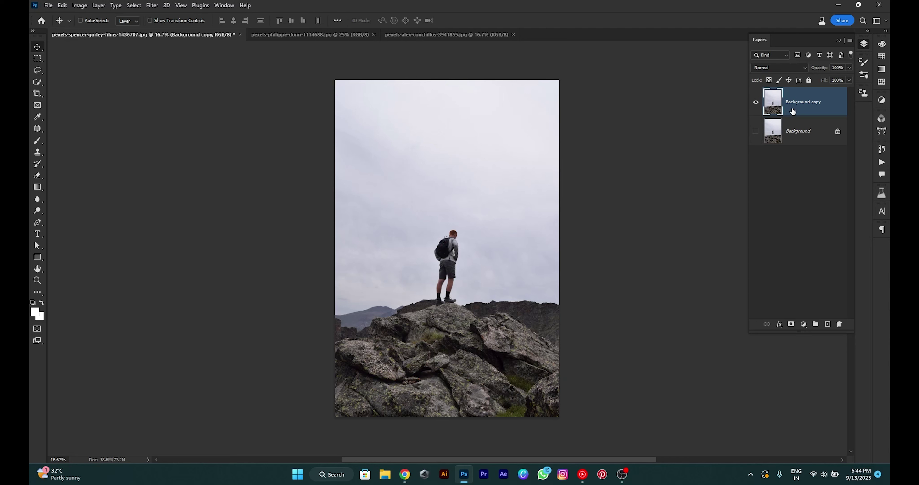
key("w")
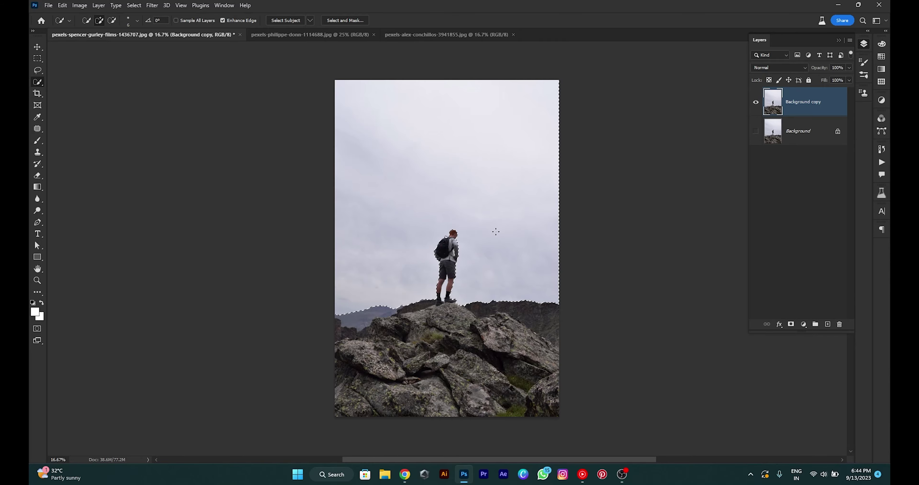
- Zoom in on the hiker's outline and shoes to refine the sky selection
scroll(463, 242, "up", 3)
scroll(465, 262, "up", 4)
scroll(519, 308, "up", 4)
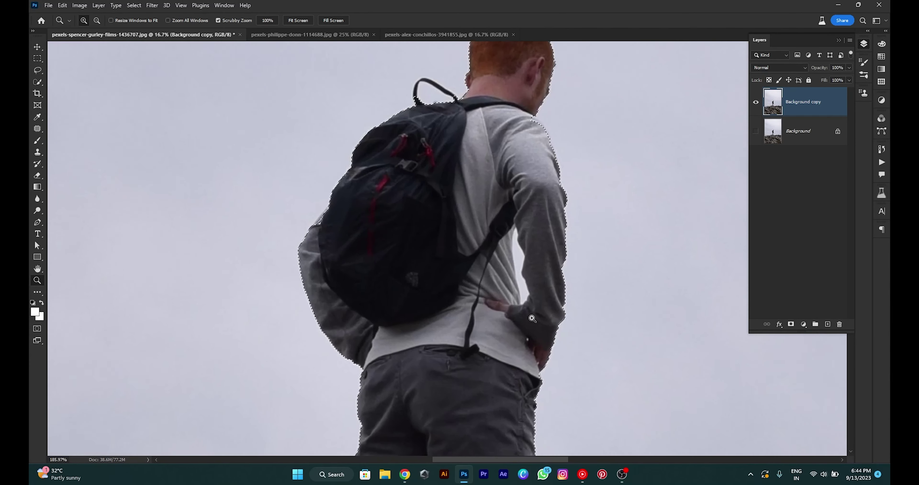
key("z")
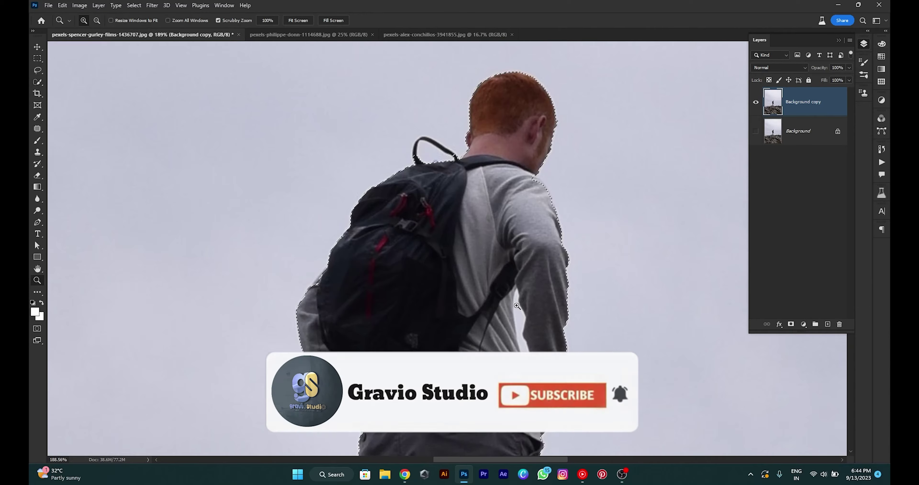
scroll(541, 326, "up", 3)
scroll(541, 327, "up", 2)
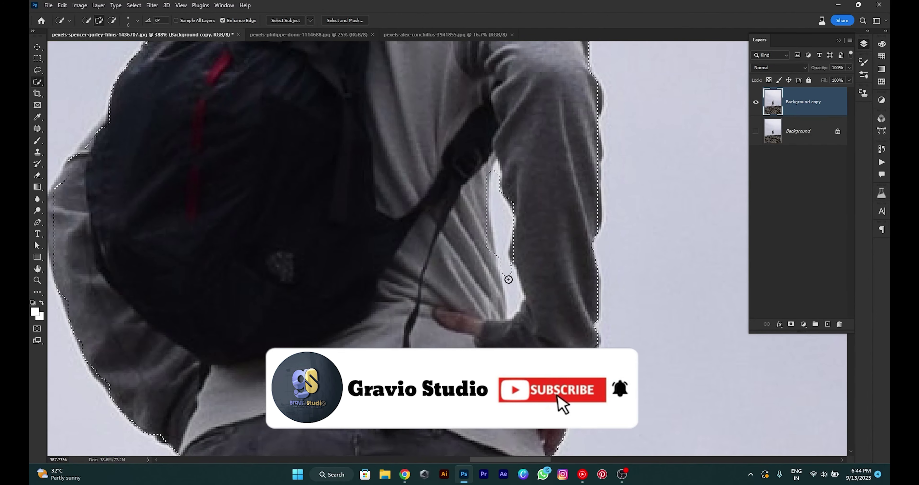
key("w")
scroll(508, 304, "down", 5)
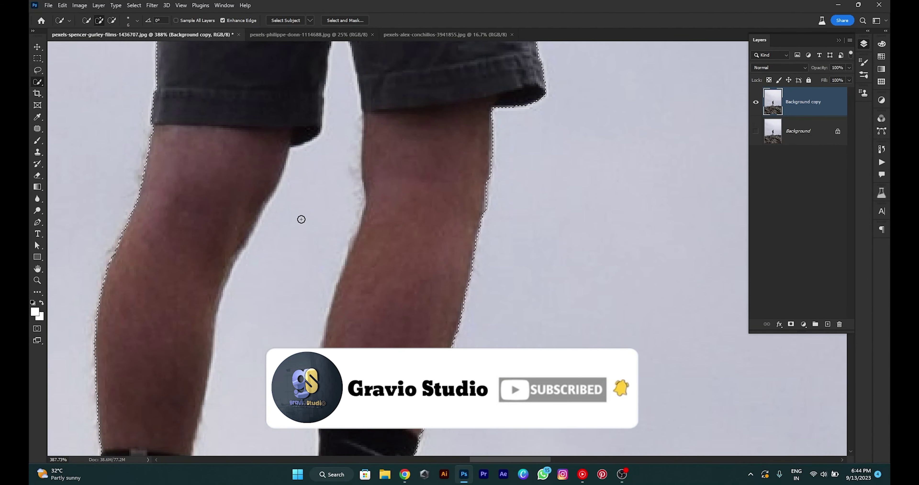
scroll(301, 217, "down", 5)
left_click_drag(384, 219, 386, 194)
- Trace a Pen path along the hiker's shoelace down the shoe
key("p")
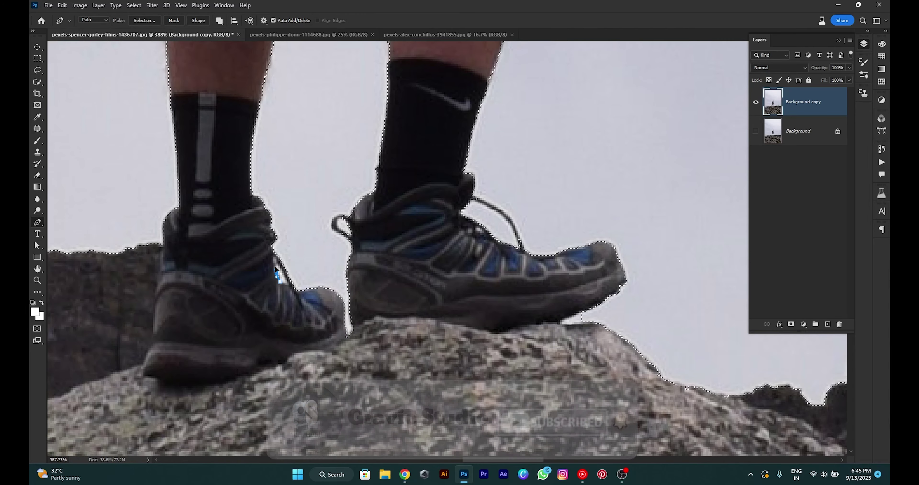
left_click_drag(472, 199, 511, 209)
left_click(510, 222)
left_click(523, 243)
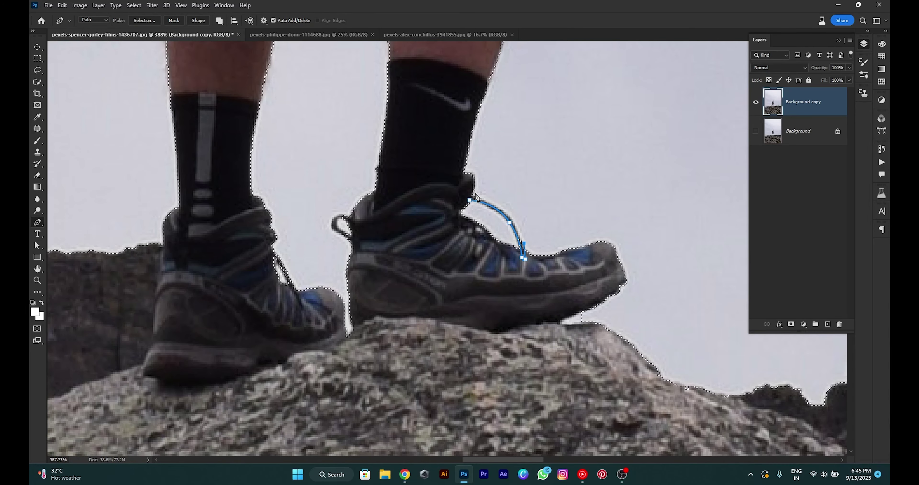
left_click(524, 258)
scroll(474, 199, "up", 5)
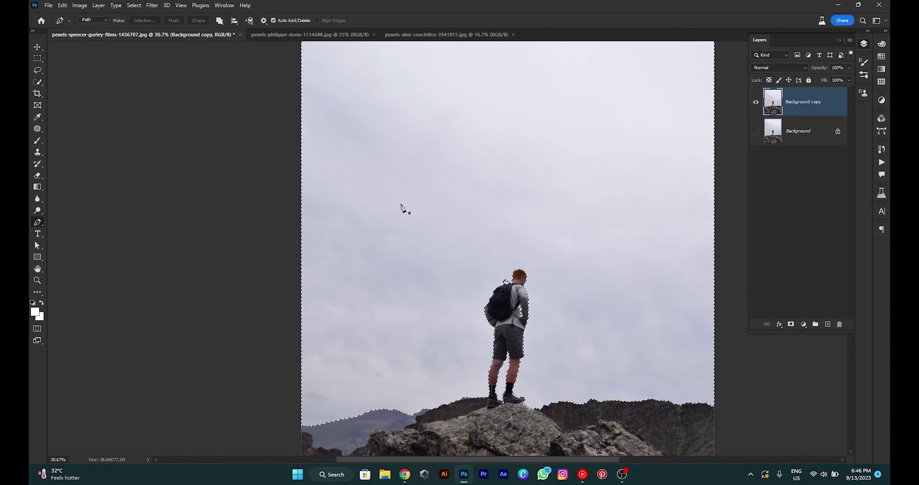
- Fit the photo in view and invert the mask so the hiker and rocks show
key("v")
scroll(376, 153, "down", 2)
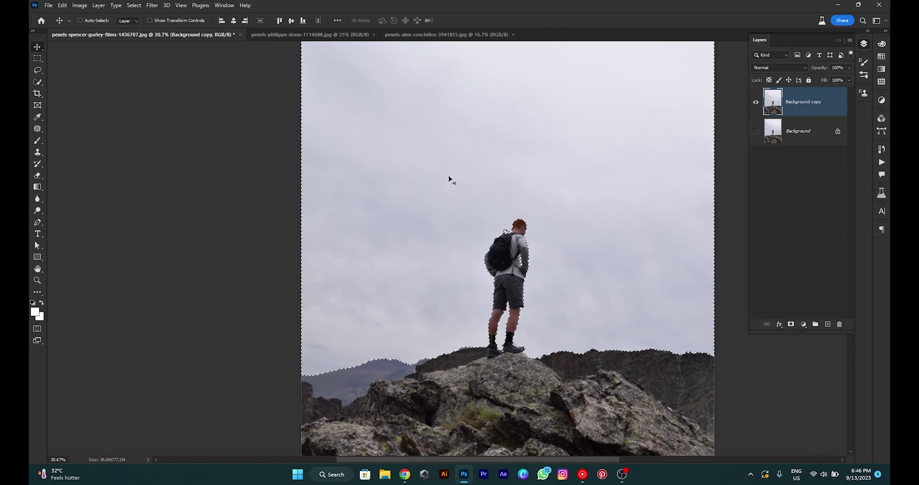
key("ctrl+minus")
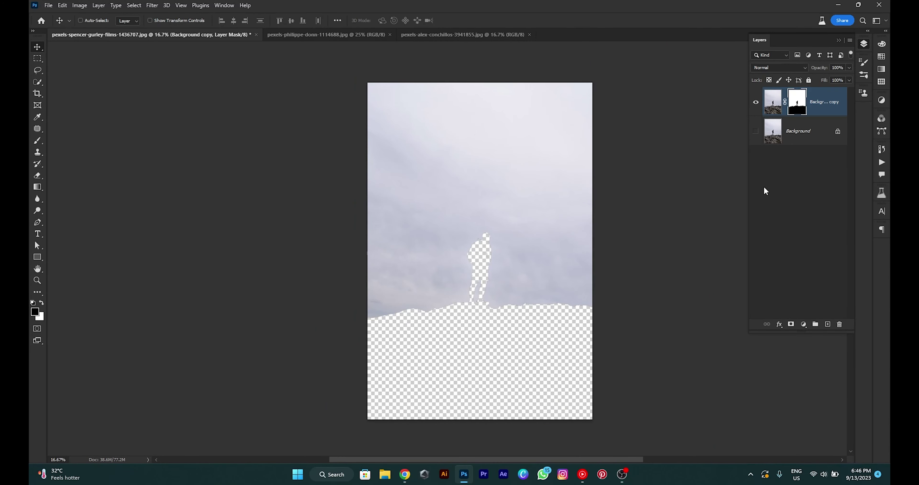
key("ctrl+i")
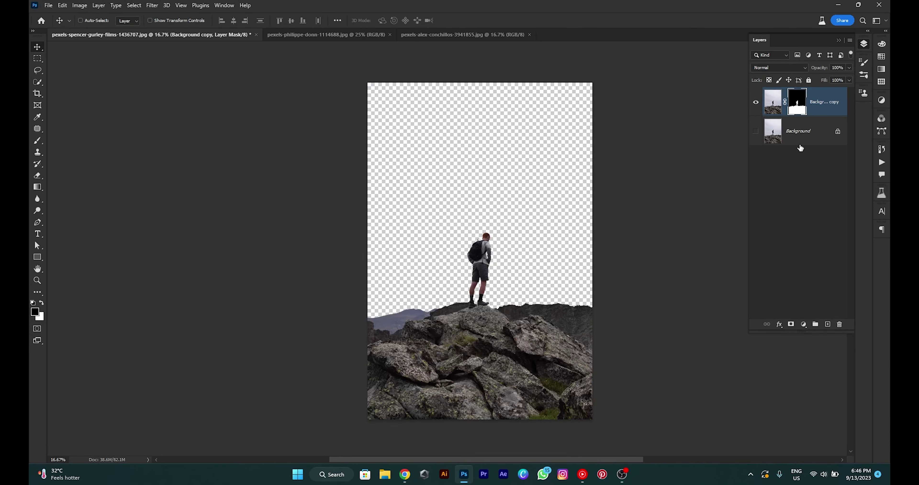
- Add a blue-grey Solid Color fill (5b6075) sampled from the distant mountains
left_click(799, 139)
left_click(803, 325)
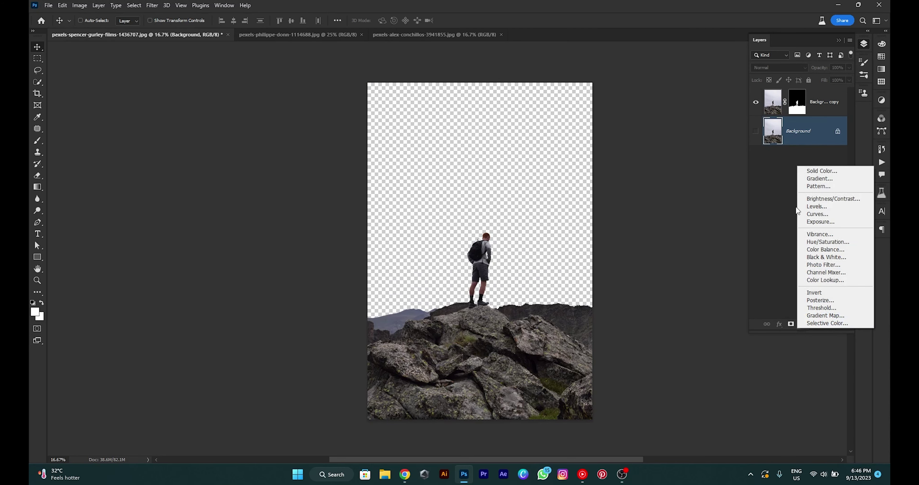
left_click(815, 173)
left_click(416, 310)
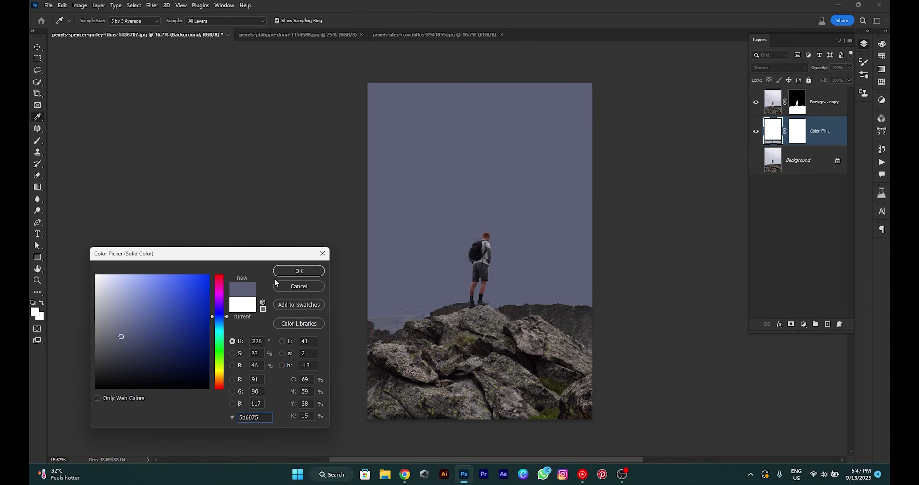
left_click(287, 272)
- Bring the storm-cloud image into the hiker composite and flip it vertically
left_click(407, 35)
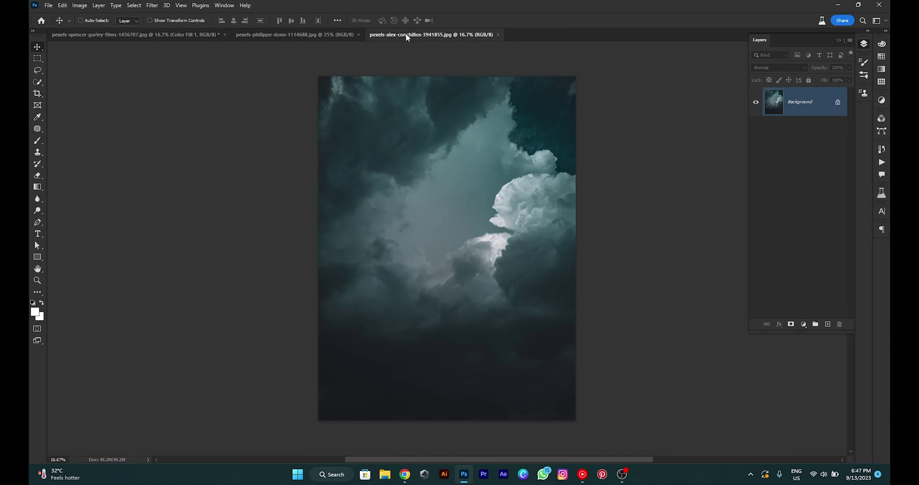
left_click_drag(463, 234, 488, 243)
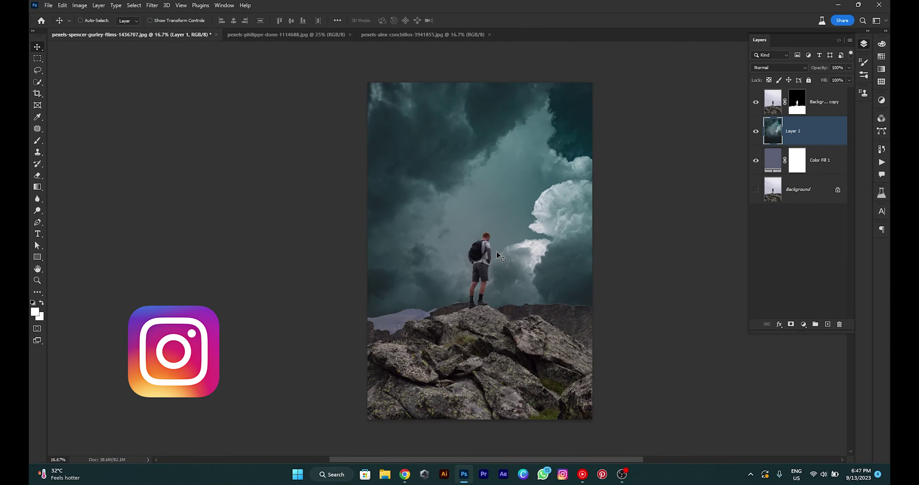
key("ctrl+t")
right_click(498, 236)
left_click(514, 416)
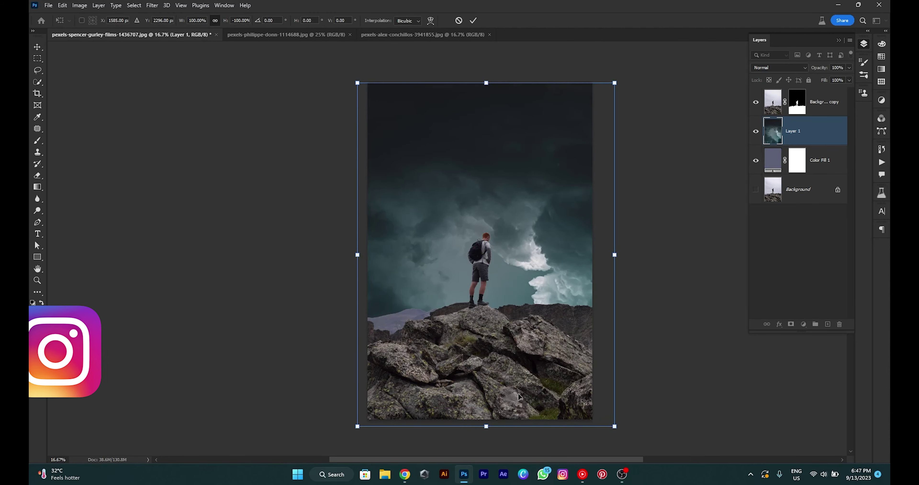
- Enlarge the clouds to about 121% and position them behind the hiker
left_click_drag(502, 311, 496, 252)
left_click_drag(481, 372, 481, 419)
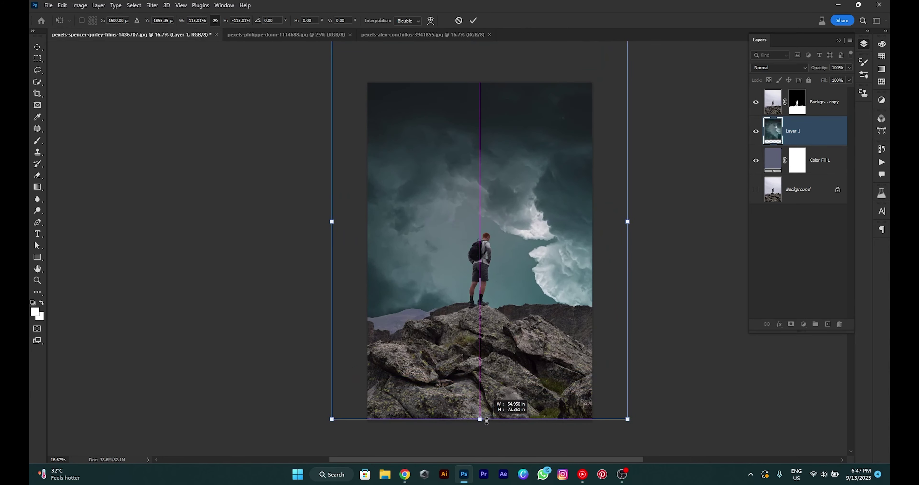
mouse_move(506, 339)
left_mouse_down()
mouse_move(496, 285)
mouse_move(578, 285)
left_mouse_up()
right_click(494, 252)
left_click(537, 430)
right_click(502, 265)
left_click(537, 444)
mouse_move(539, 351)
left_mouse_down()
mouse_move(505, 347)
mouse_move(477, 376)
mouse_move(534, 394)
mouse_move(471, 339)
mouse_move(453, 344)
mouse_move(547, 396)
mouse_move(528, 397)
mouse_move(521, 380)
left_mouse_up()
key("Return")
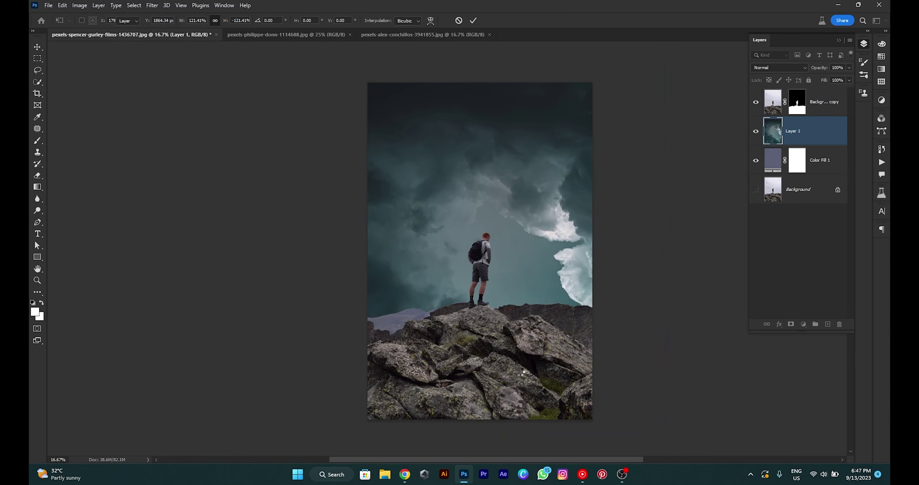
- Open Match Color on the hiker layer with the storm-cloud image as source
left_click(772, 104)
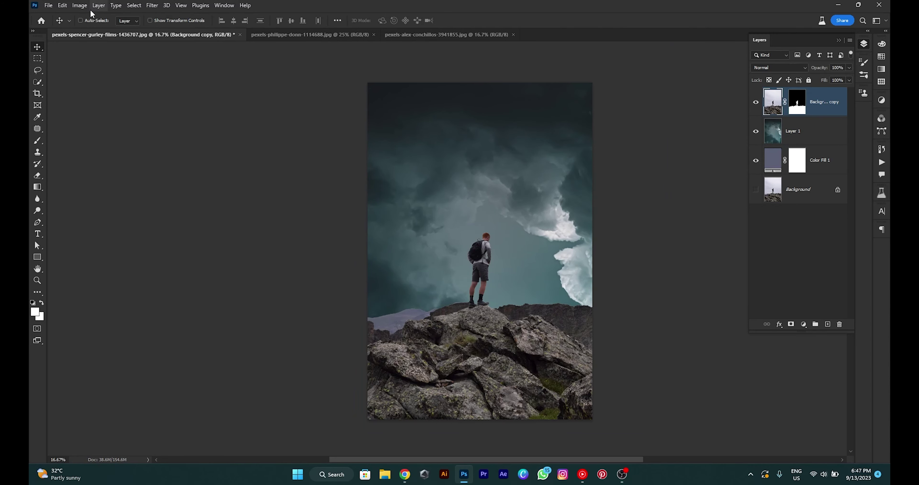
left_click(79, 5)
left_click(189, 211)
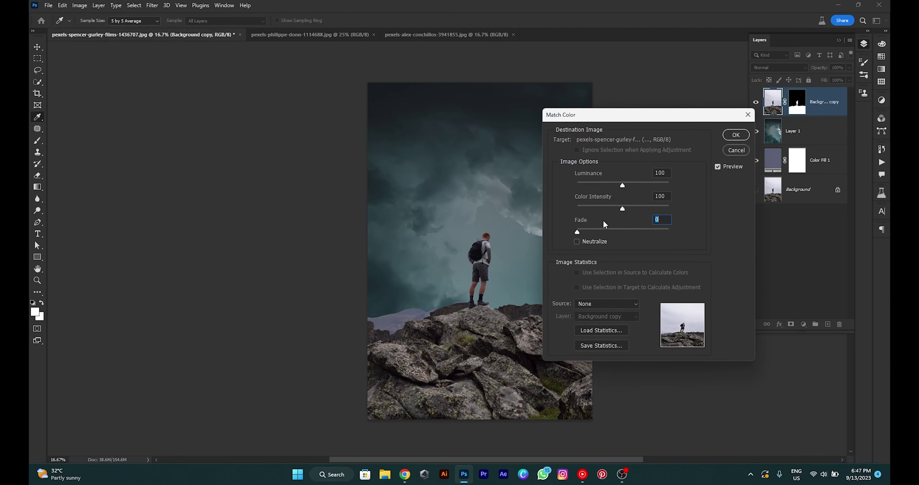
left_click(606, 304)
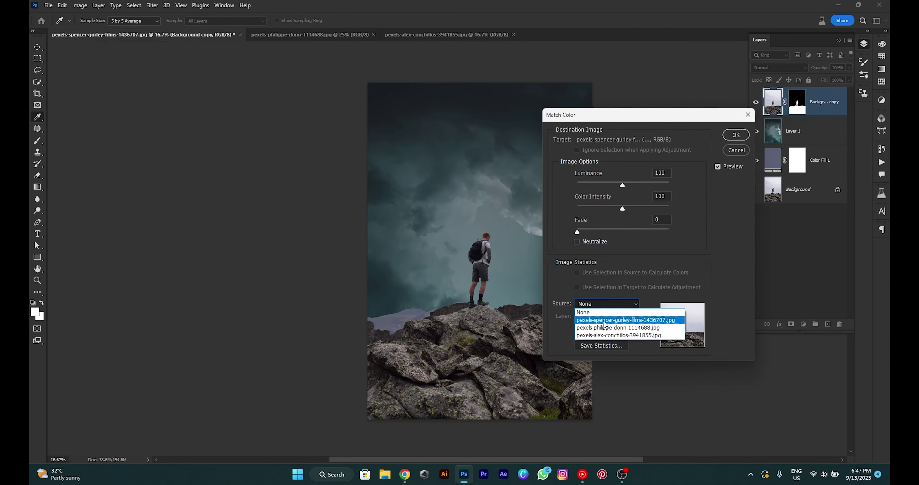
left_click(607, 325)
left_click_drag(610, 123, 679, 116)
left_click(682, 295)
left_click(674, 312)
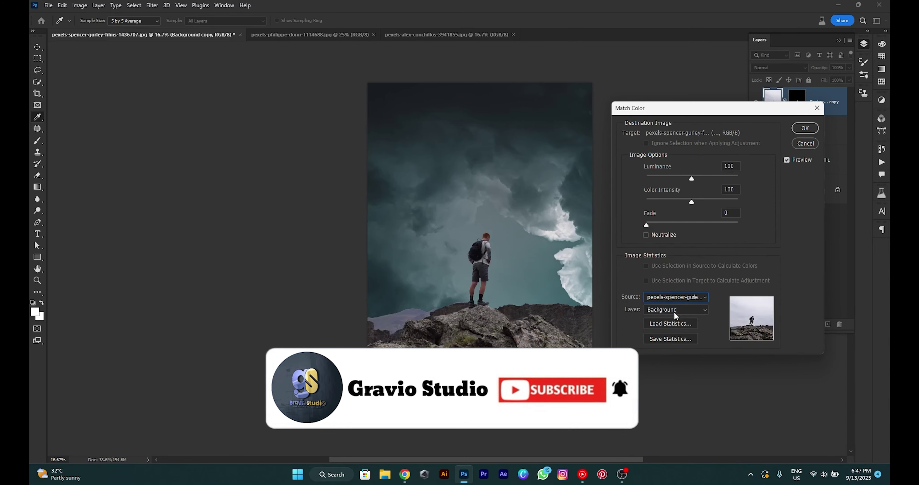
left_click(675, 297)
left_click(660, 318)
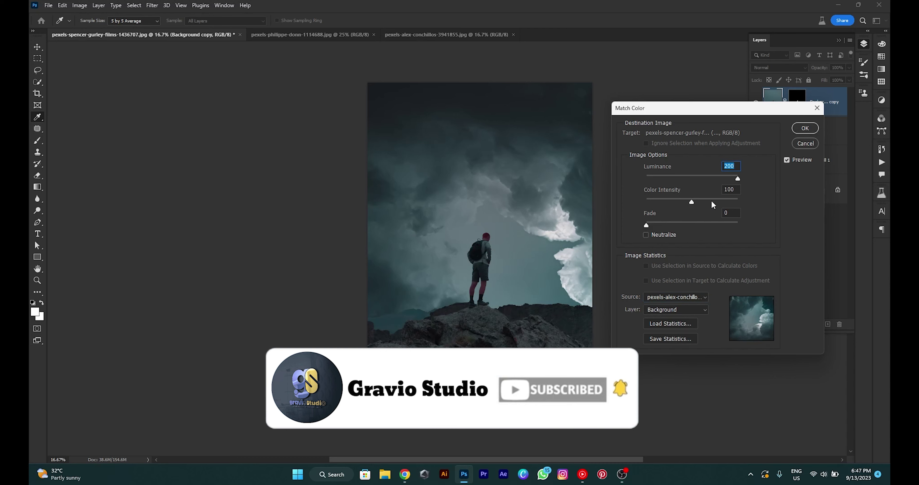
- Apply Match Color with luminance 200, colour intensity 136 and fade 3
mouse_move(694, 202)
left_mouse_down()
mouse_move(724, 200)
mouse_move(656, 200)
mouse_move(690, 202)
left_mouse_up()
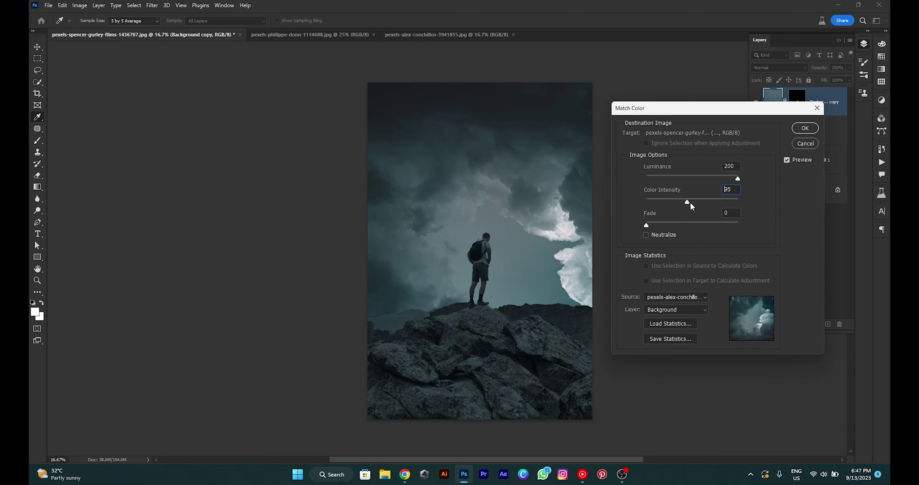
left_click_drag(647, 225, 708, 202)
mouse_move(654, 225)
left_mouse_down()
mouse_move(670, 226)
mouse_move(649, 225)
left_mouse_up()
key("Return")
- Add a Gradient Fill layer above the cloud layer Layer 1
key("v")
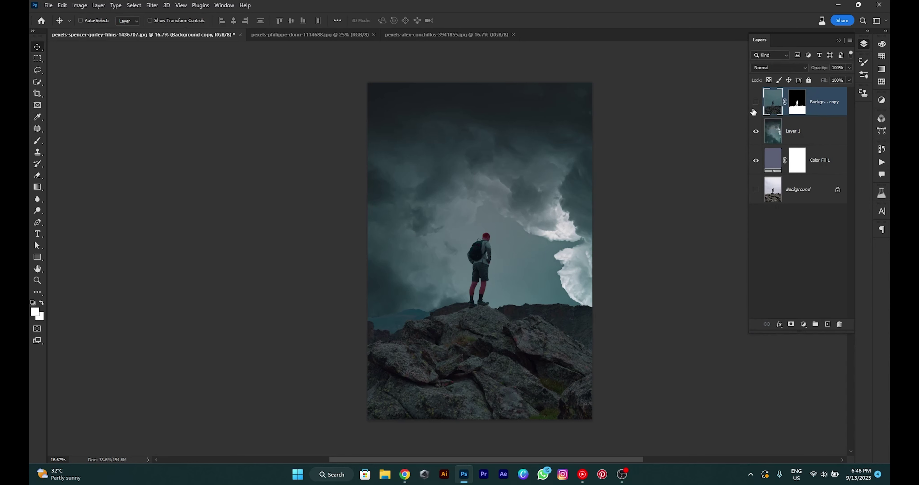
left_click(793, 133)
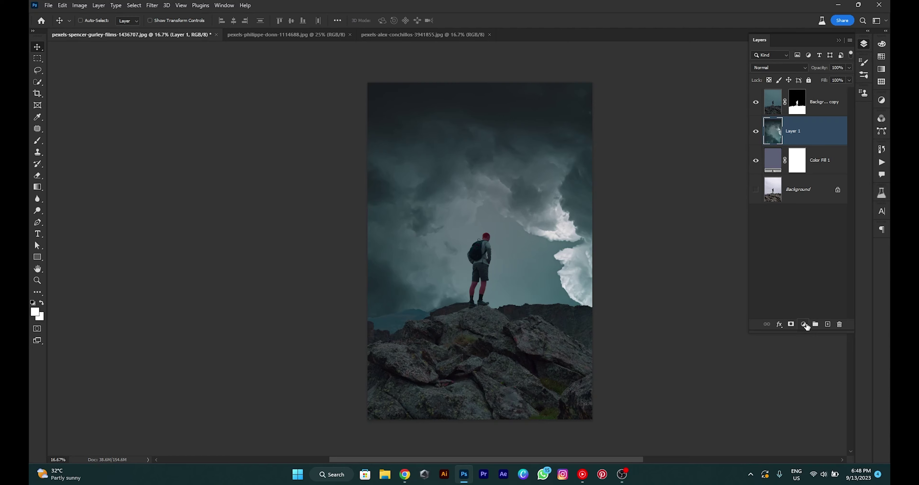
left_click(804, 324)
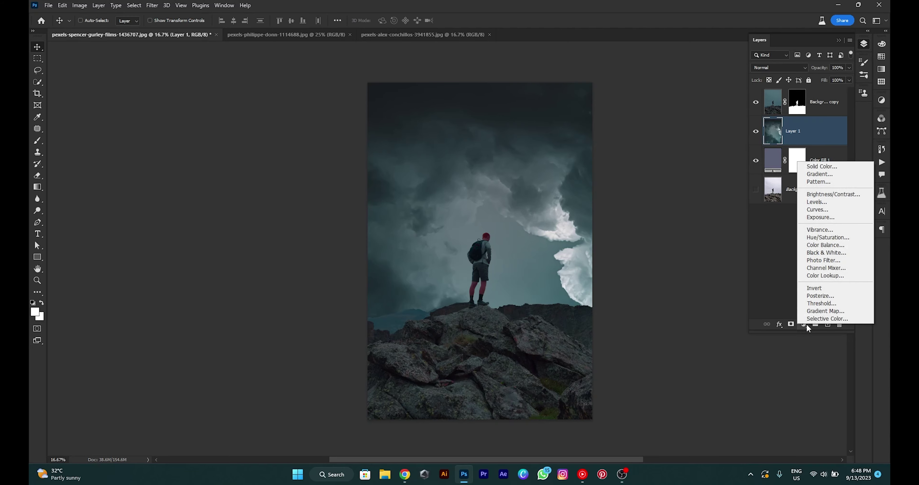
left_click(811, 175)
left_click_drag(428, 156, 570, 155)
left_click(570, 173)
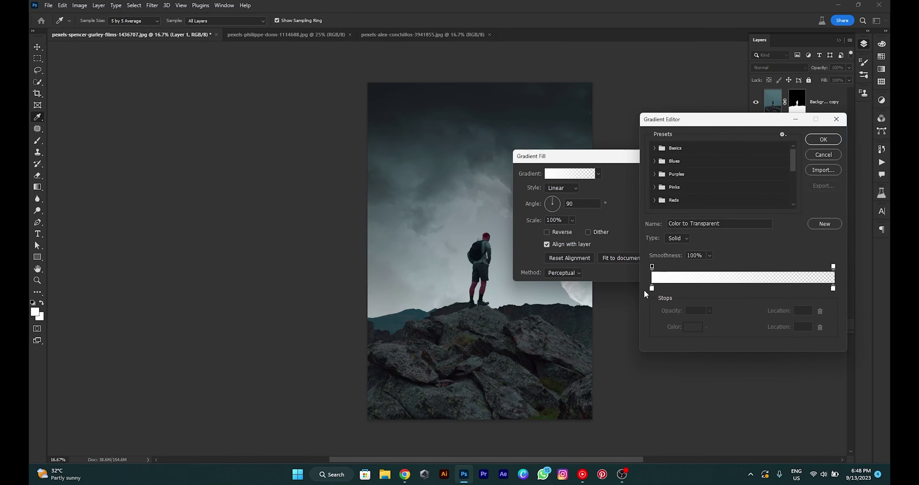
- Set the gradient stops to dark teal 1d3d48 and a lighter teal sampled from the image
left_click(692, 327)
left_click(410, 313)
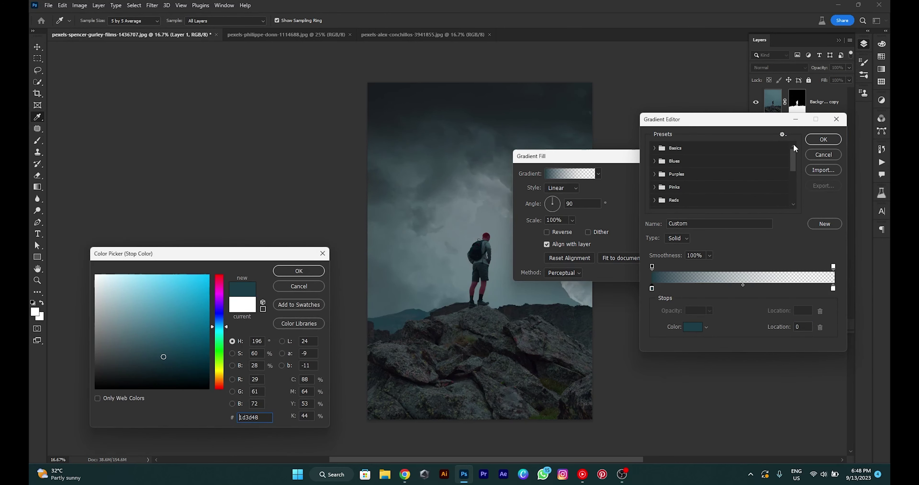
key("Return")
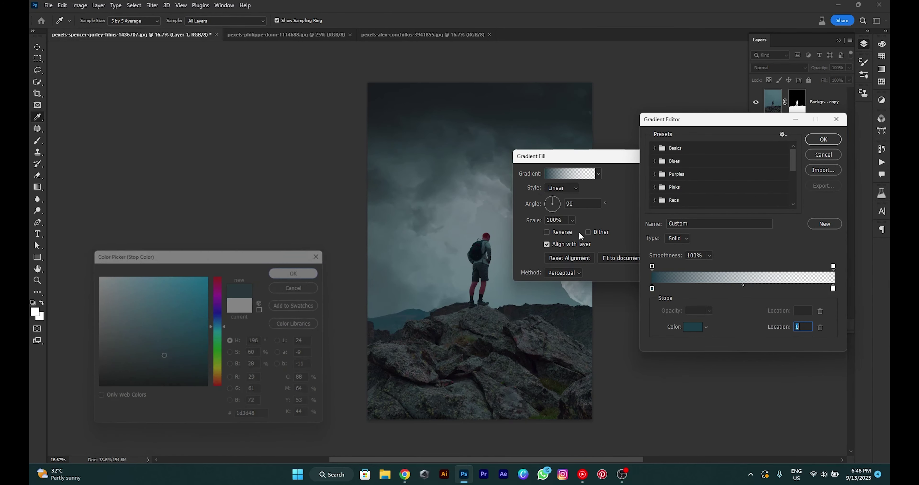
left_click(700, 327)
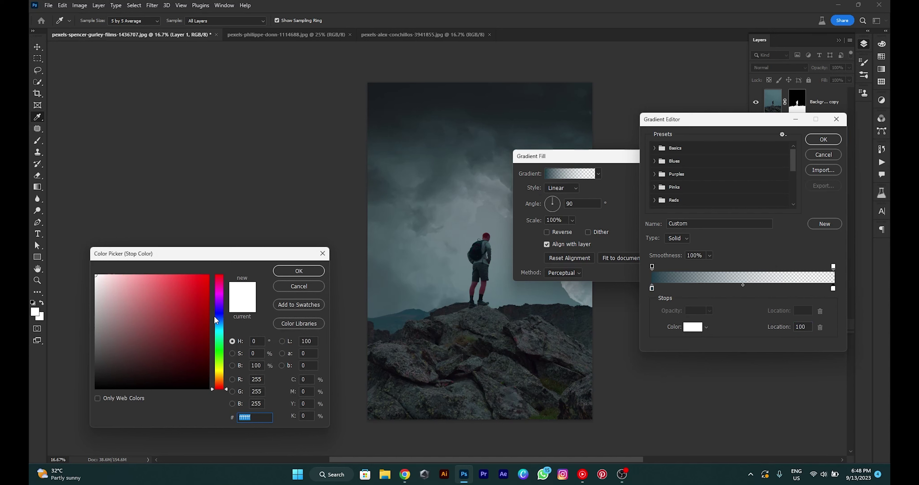
left_click(530, 300)
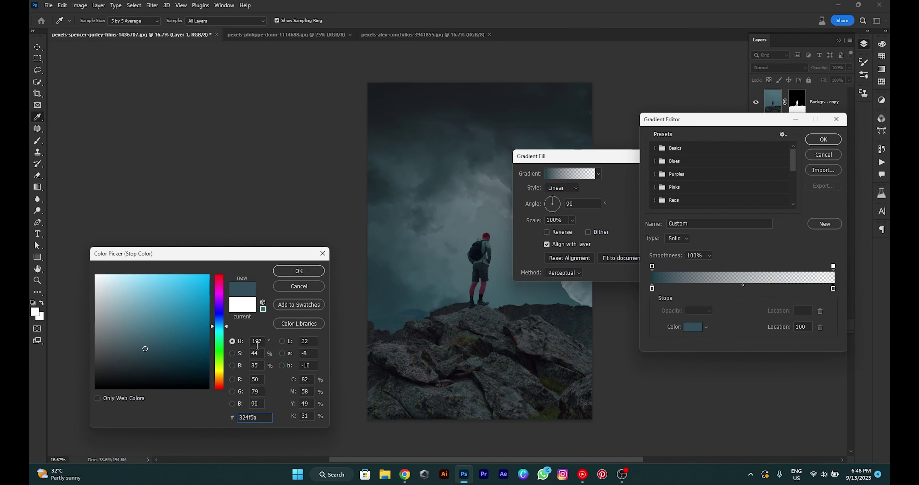
left_click(292, 271)
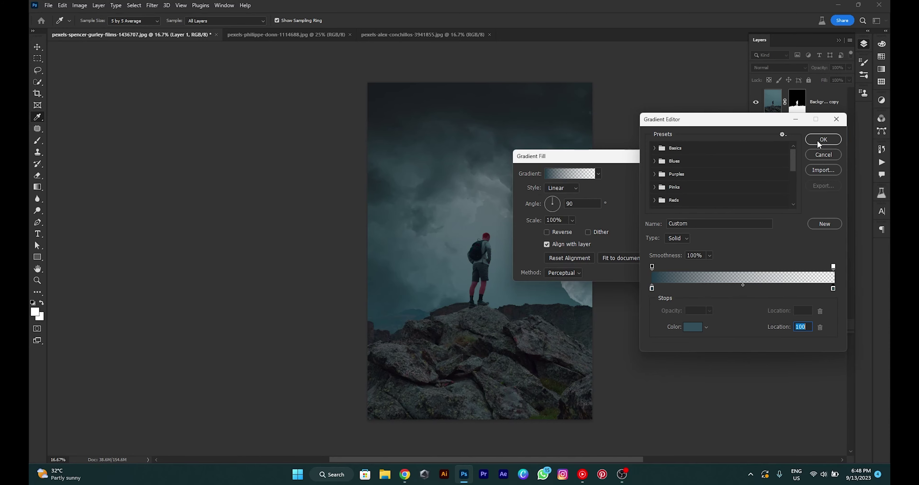
left_click(823, 139)
left_click(664, 174)
- Inspect the teal-tinted composite close up at the hiker's feet, then bring up the storm-cloud document
key("z")
left_click_drag(460, 302, 465, 301)
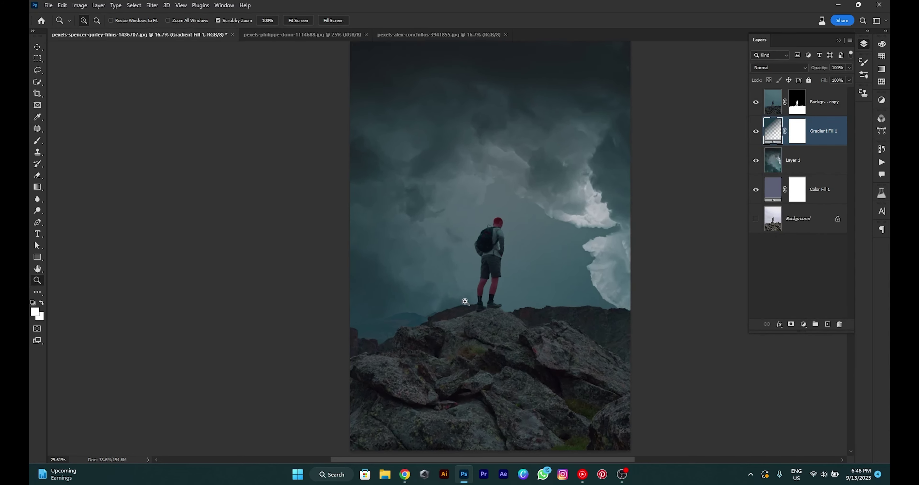
left_click(466, 302)
scroll(465, 301, "down", 3)
key("v")
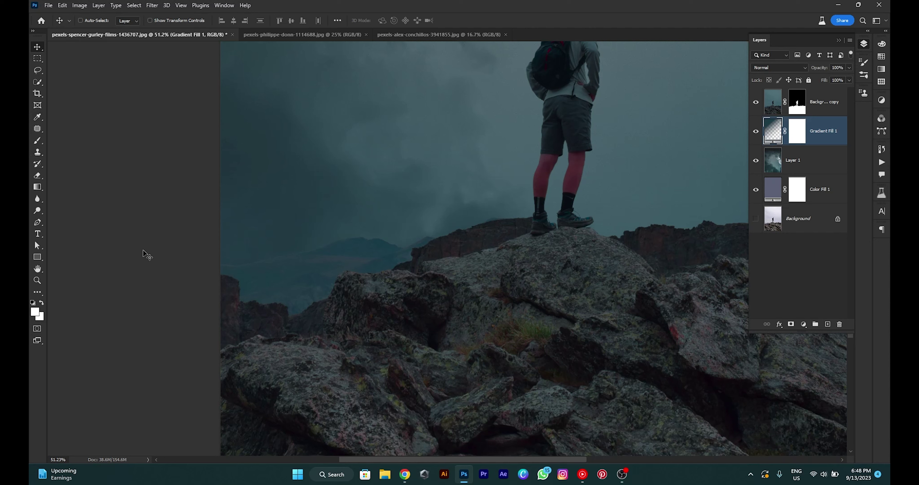
mouse_move(582, 295)
left_mouse_down()
mouse_move(522, 267)
mouse_move(512, 294)
left_mouse_up()
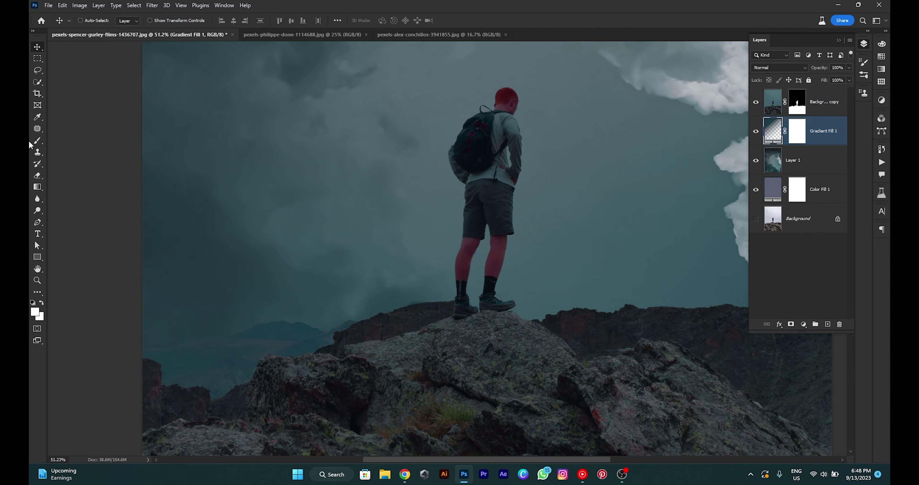
key("ctrl+minus")
key("ctrl+minus")
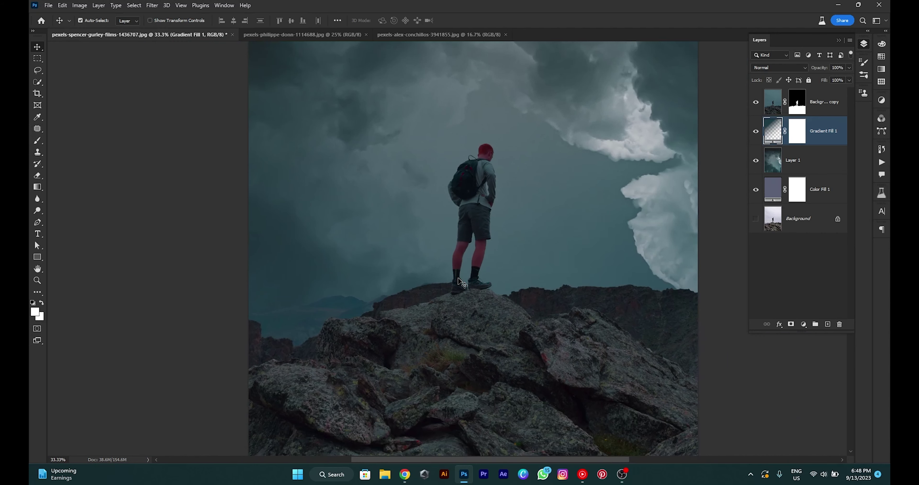
key("ctrl+minus")
key("ctrl+minus")
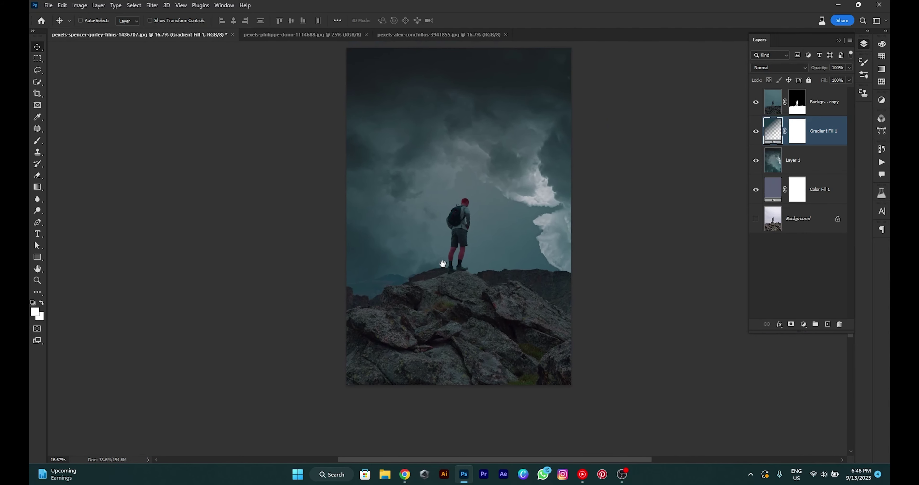
left_click(409, 35)
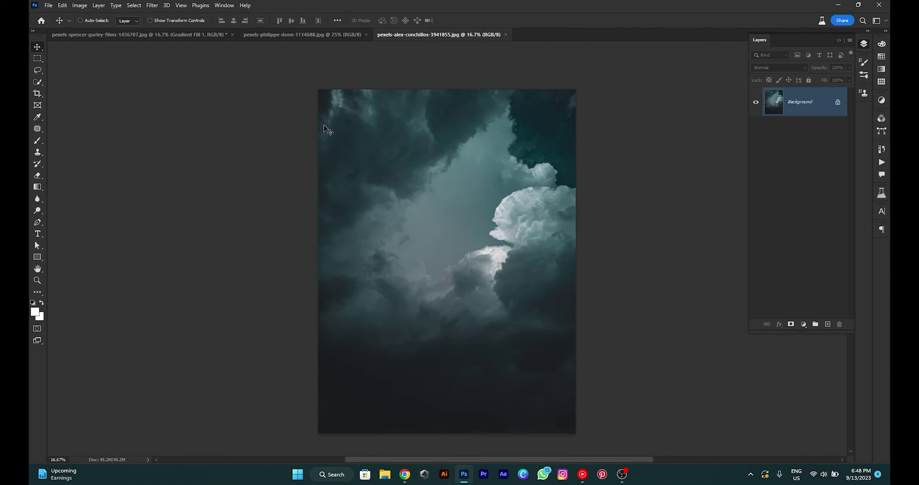
- Bring the lightning image into the hiker composite with Screen blend mode
key("ctrl+shift+Tab")
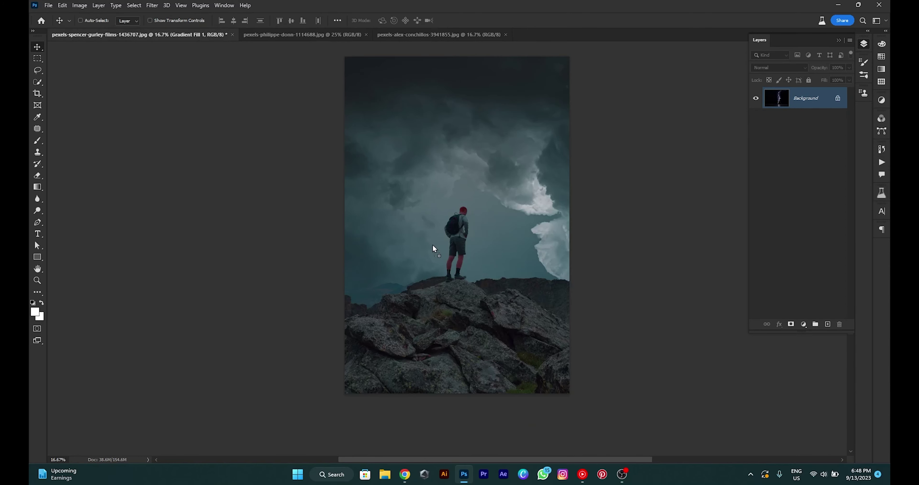
mouse_move(256, 89)
left_mouse_down()
mouse_move(465, 188)
mouse_move(469, 171)
left_mouse_up()
left_click(779, 67)
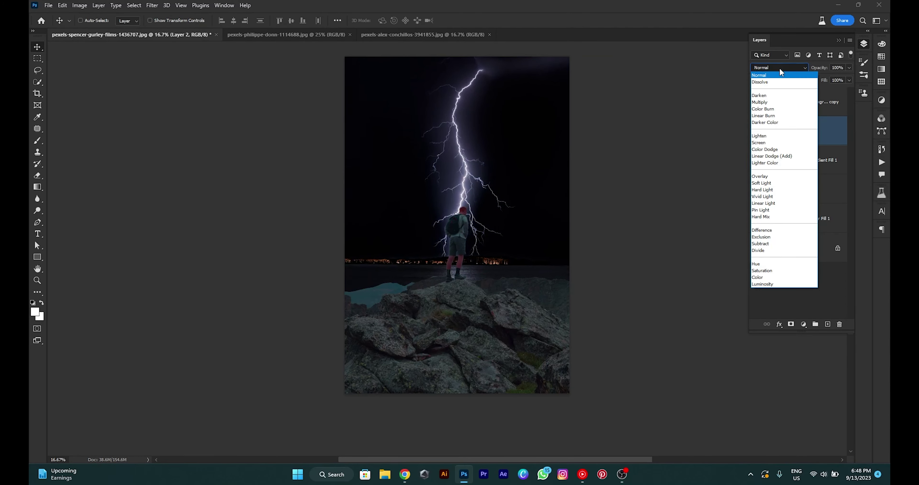
left_click(770, 141)
- Enlarge the lightning, shift it slightly right, and tilt it a couple of degrees
key("ctrl+t")
left_click_drag(433, 299, 434, 415)
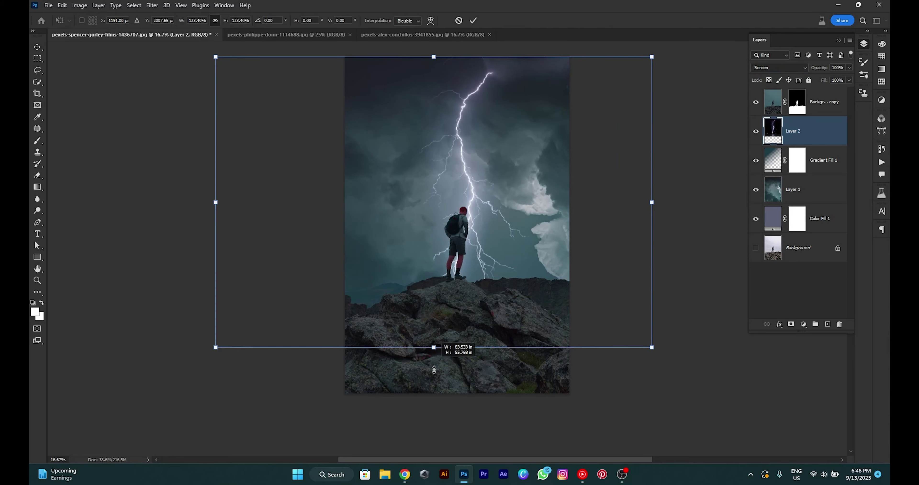
left_click_drag(460, 356, 478, 335)
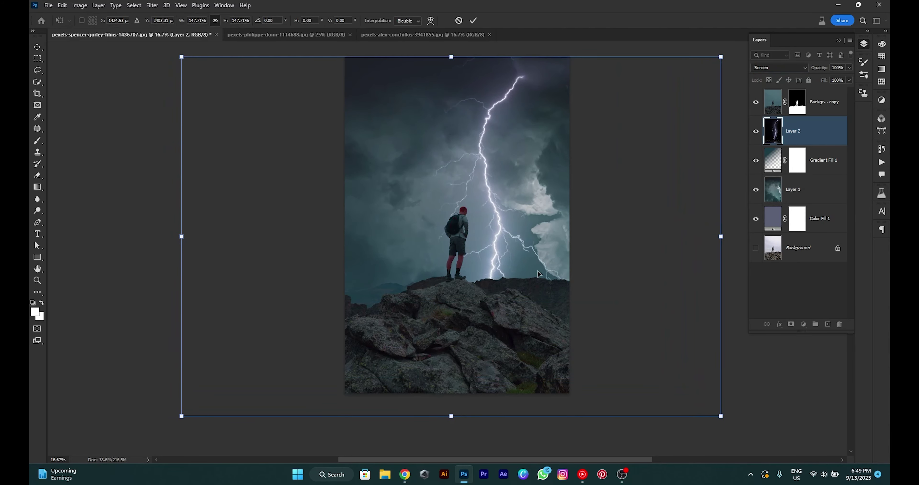
key("Return")
key("ctrl+t")
left_click_drag(753, 377, 766, 366)
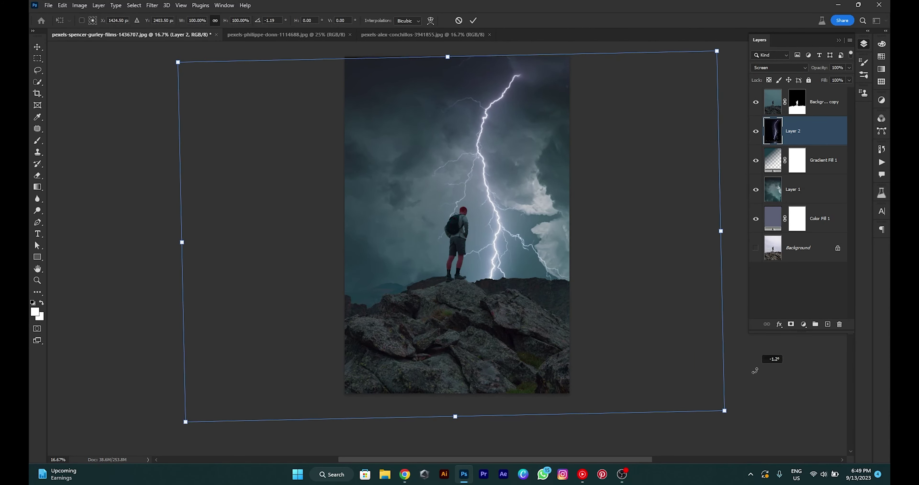
key("Return")
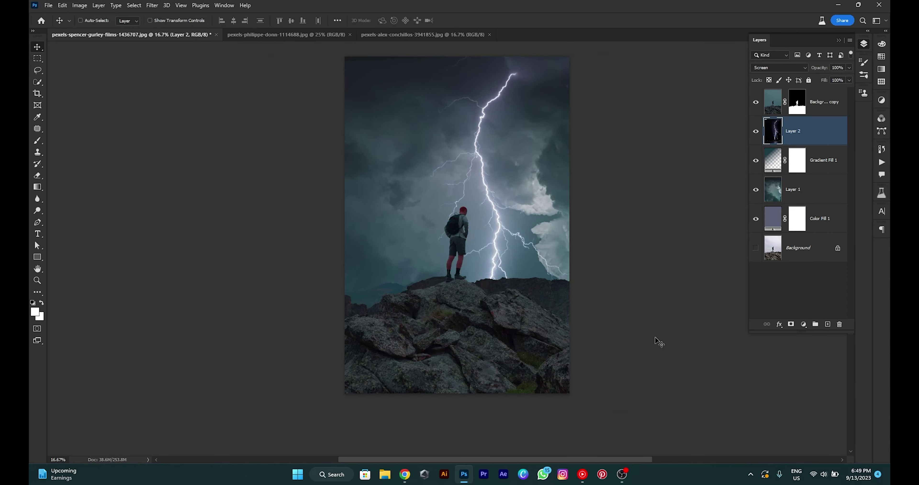
- Brighten the lightning with a Levels black and midtone adjustment
key("ctrl+l")
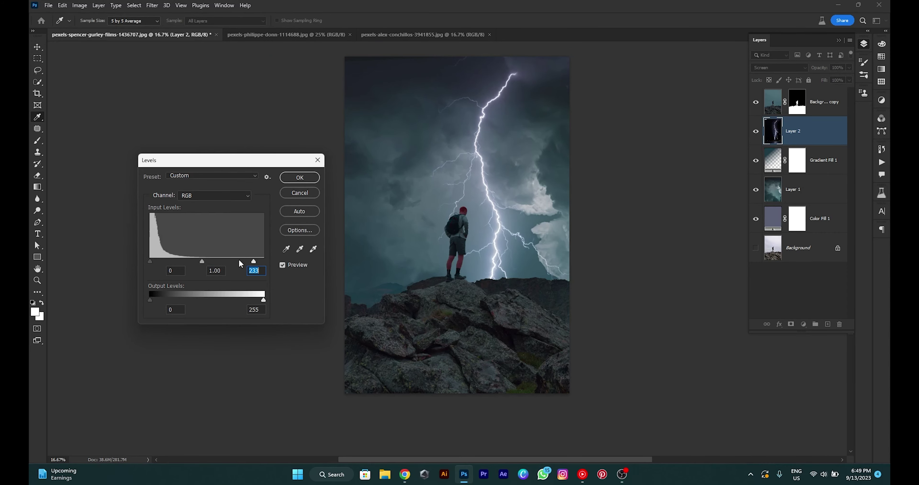
mouse_move(151, 262)
left_mouse_down()
mouse_move(210, 262)
mouse_move(197, 262)
left_mouse_up()
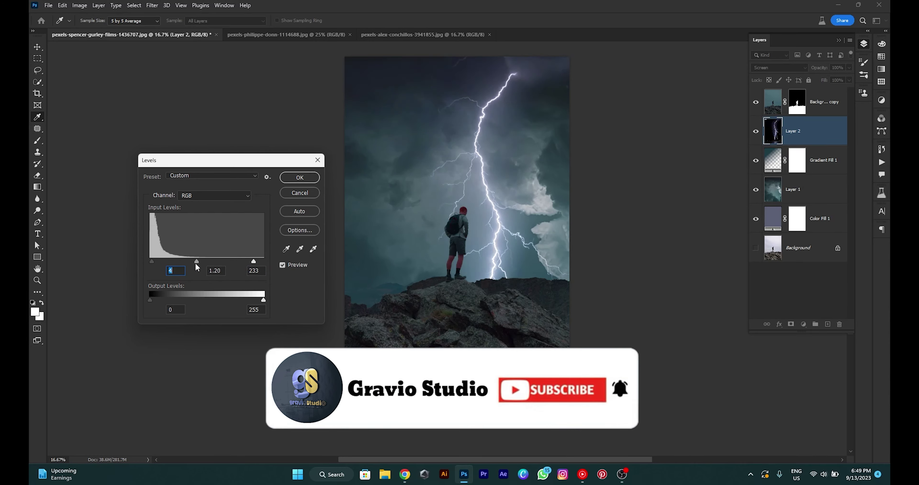
left_click(300, 178)
- Duplicate the lightning layer, move the copy to the top, and shift it left
key("ctrl+j")
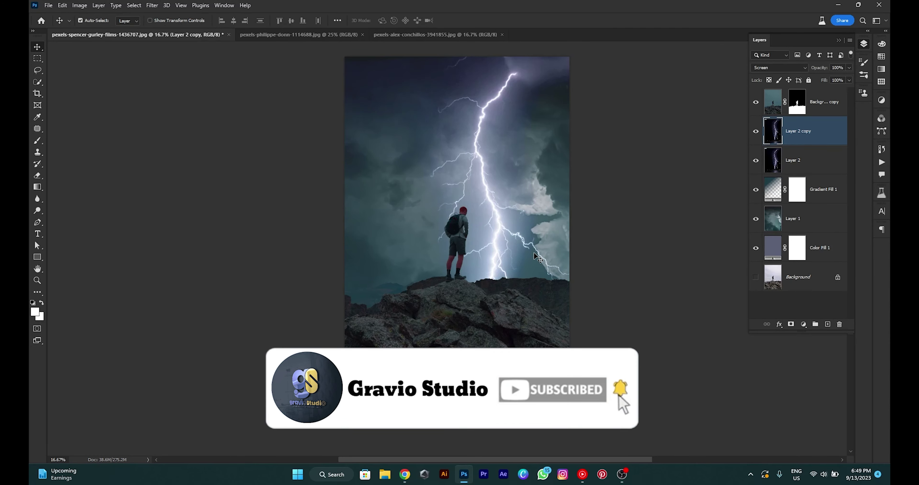
key("ctrl+shift+bracketright")
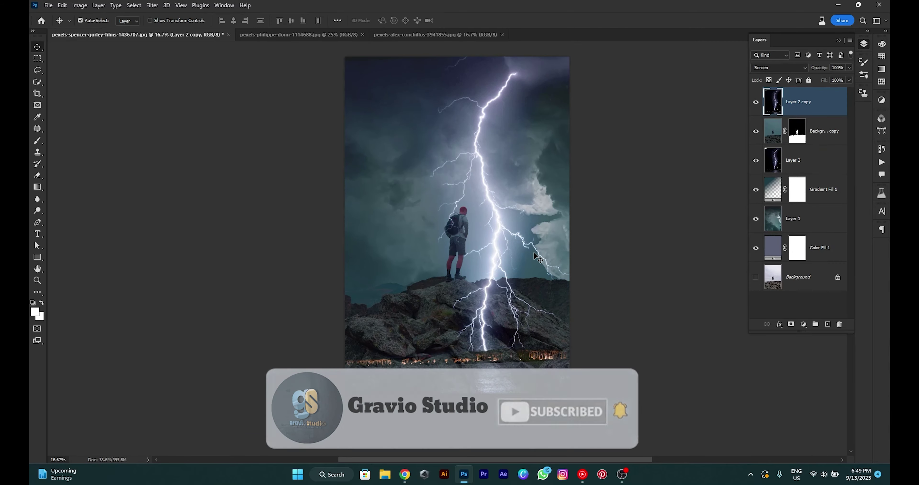
left_click_drag(537, 257, 455, 281)
key("ctrl+t")
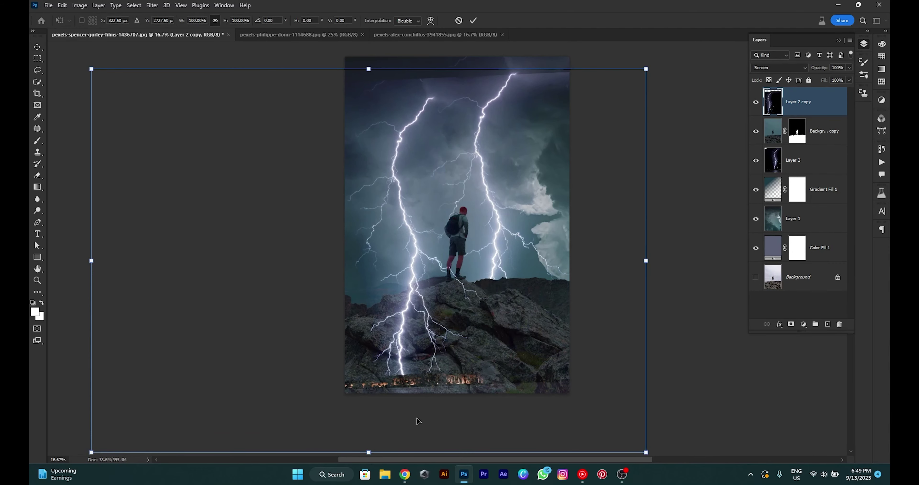
key("ctrl+minus")
key("ctrl+minus")
left_click_drag(546, 350, 577, 385)
left_click_drag(441, 285, 425, 255)
- Flip the lightning copy horizontally, enlarge it about 150%, and rotate it to about 171°
right_click(424, 250)
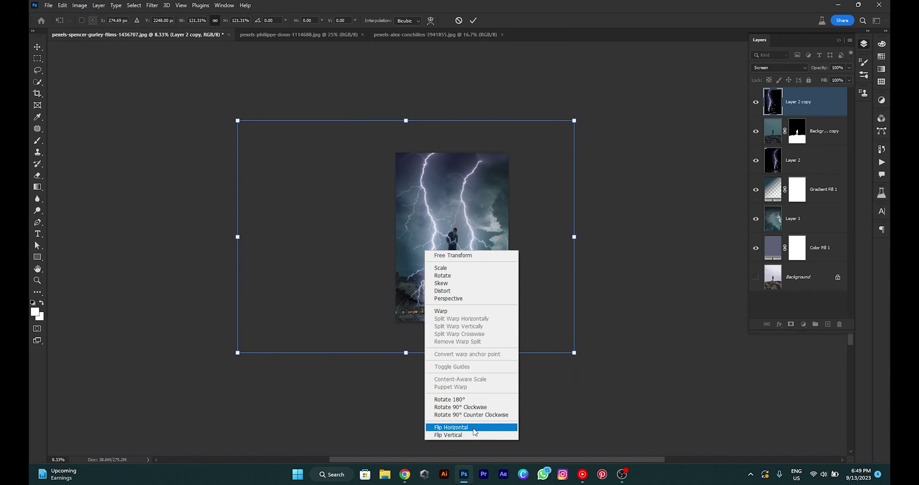
left_click(464, 428)
left_click_drag(575, 353, 652, 405)
left_click_drag(532, 321, 574, 322)
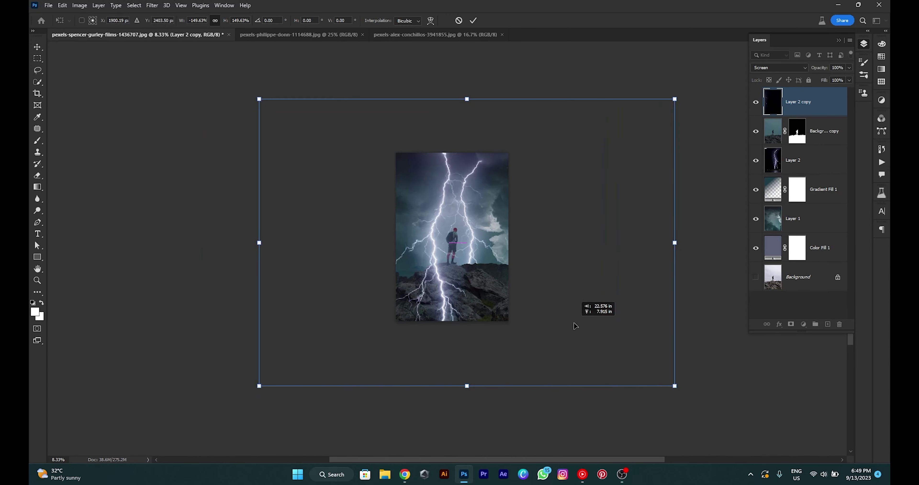
left_click_drag(695, 403, 718, 349)
left_click_drag(585, 344, 567, 345)
key("Return")
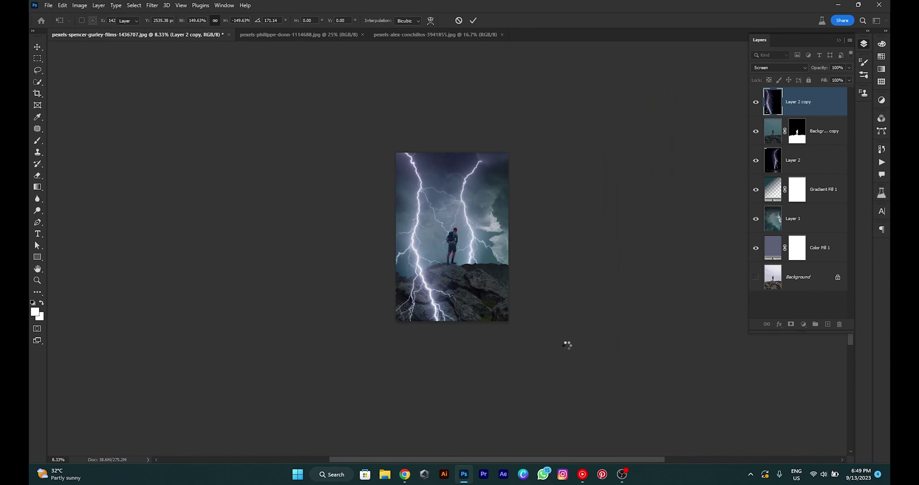
key("ctrl+0")
key("ctrl+minus")
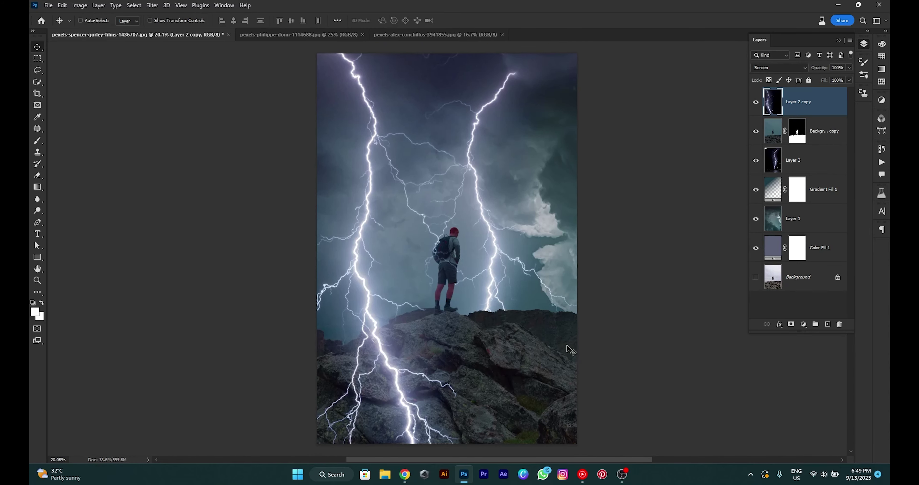
key("shift+Left")
key("shift+Left")
key("shift+Left")
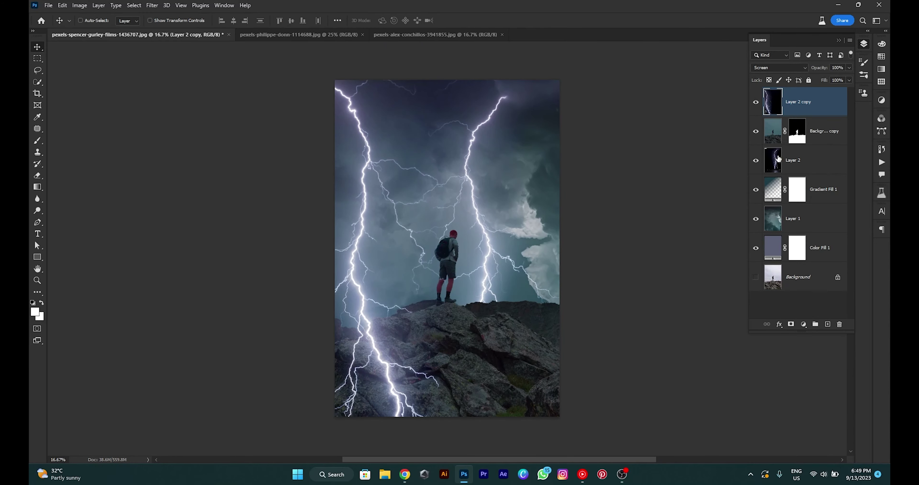
- Shift Layer 2's bolt further right and add a layer mask to it
left_click(778, 158)
left_click_drag(506, 236, 534, 236)
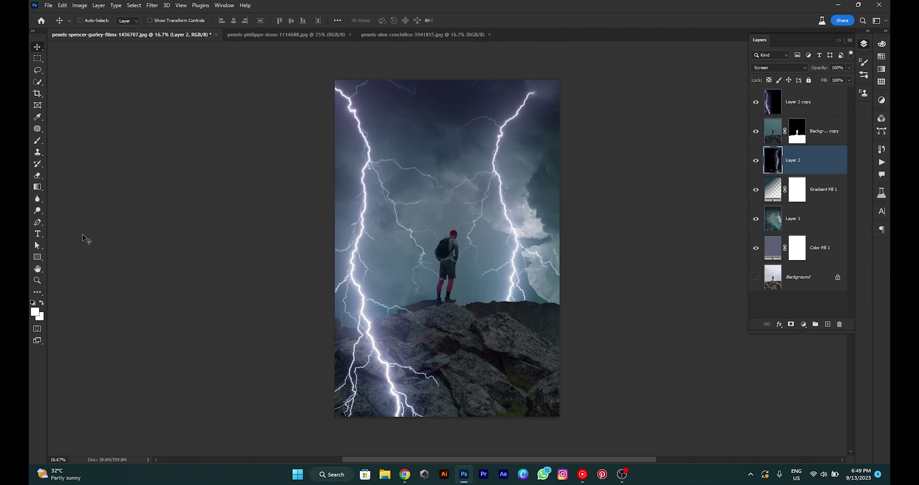
key("b")
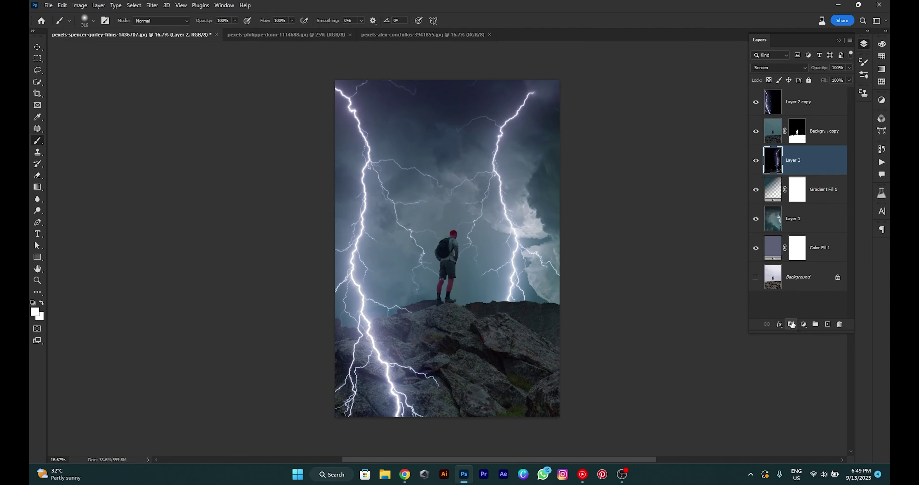
left_click(791, 325)
- Paint black on Layer 2's mask with a large brush to fade the bolt's top tip
mouse_move(400, 226)
left_mouse_down()
mouse_move(441, 200)
mouse_move(478, 217)
left_mouse_up()
left_click(468, 218, "alt")
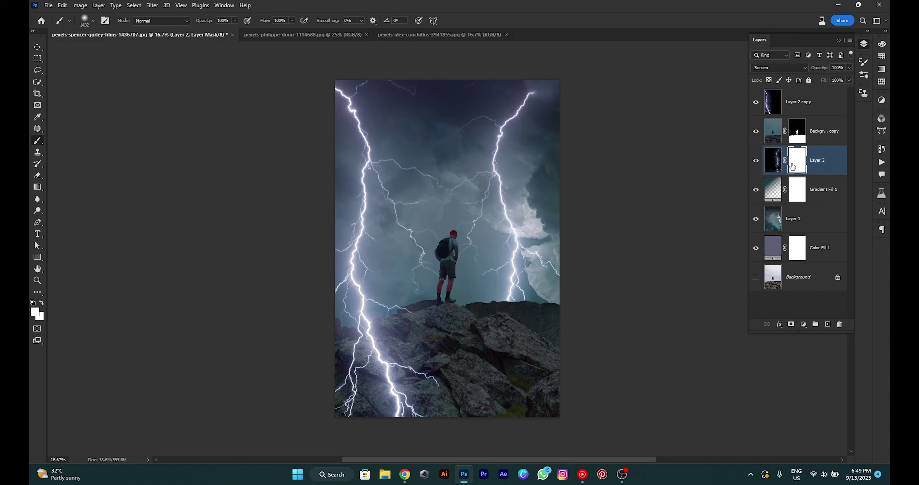
key("x")
left_click_drag(569, 77, 558, 68)
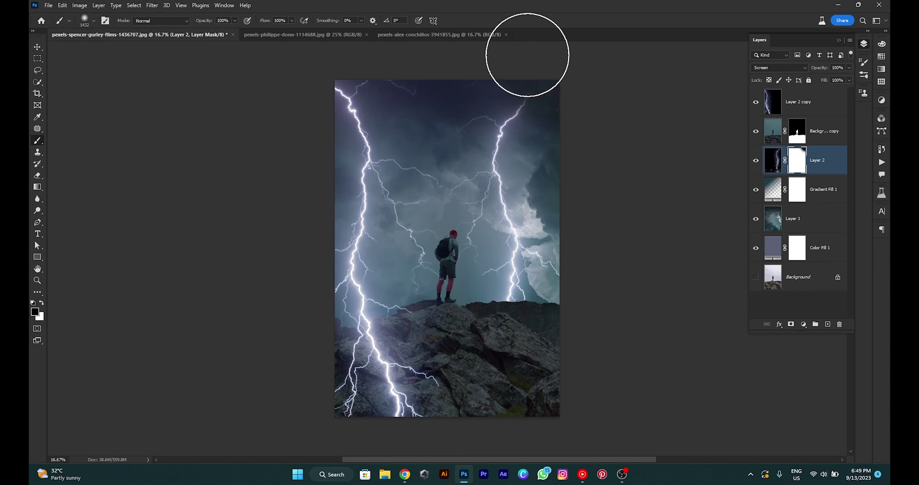
left_click_drag(460, 68, 564, 164)
scroll(502, 147, "up", 3)
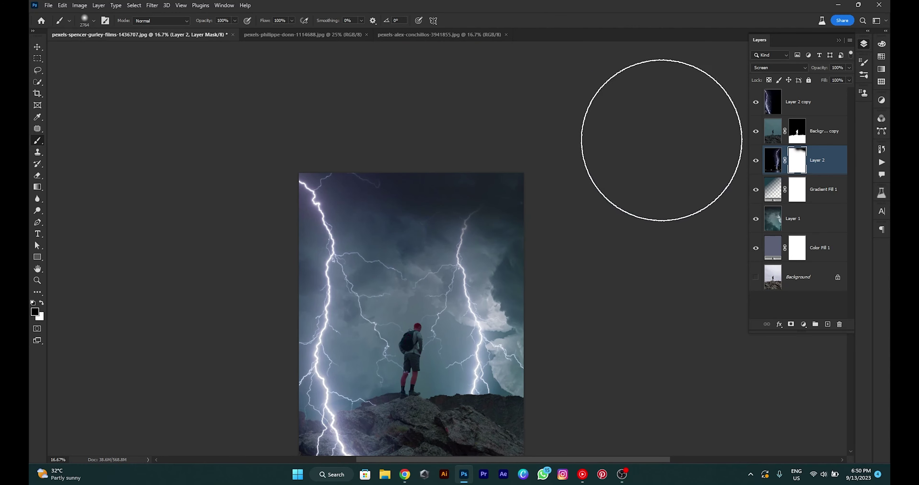
scroll(357, 107, "left", 2)
left_click(35, 47)
scroll(353, 164, "down", 1)
scroll(392, 175, "down", 4)
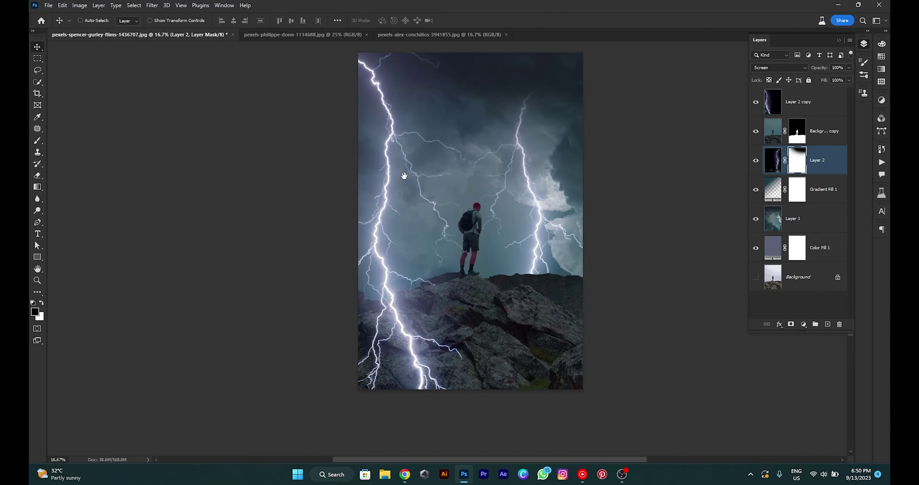
- Select Layer 2 copy, try the Eraser, and shift the lightning rightward nearer the hiker
left_click(799, 102)
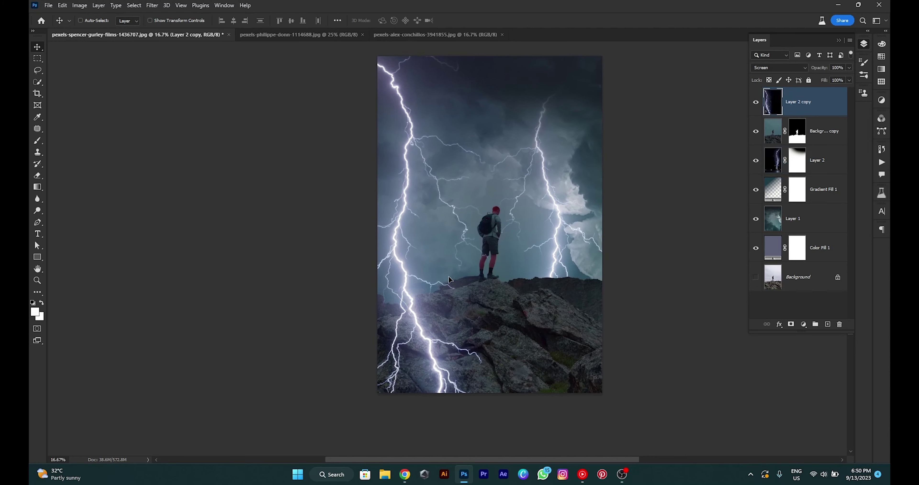
left_click_drag(467, 250, 482, 258)
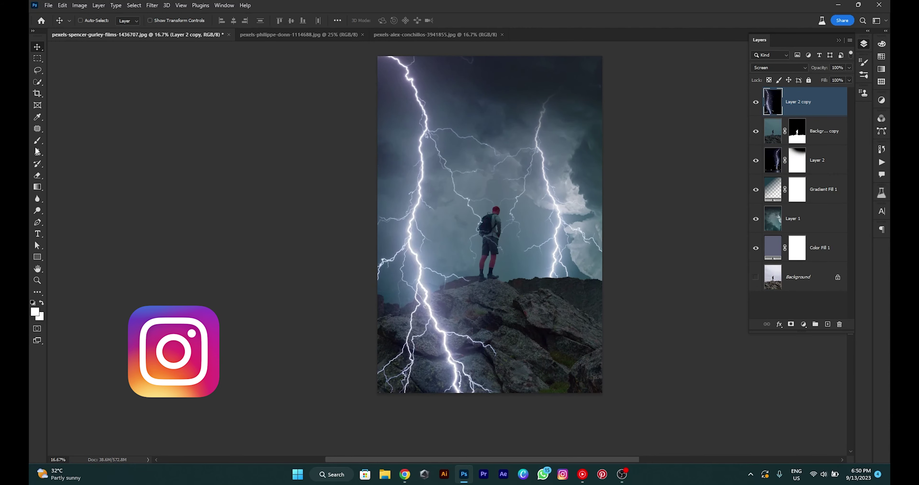
key("b")
key("e")
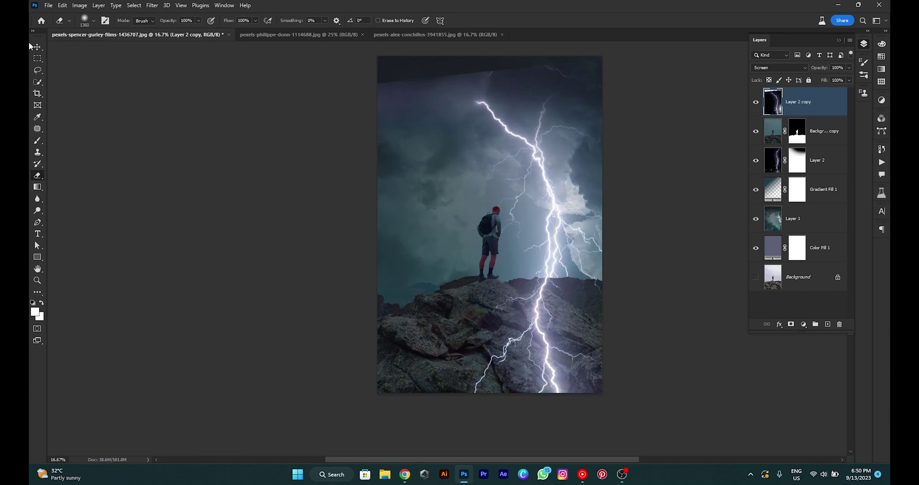
left_click(38, 46)
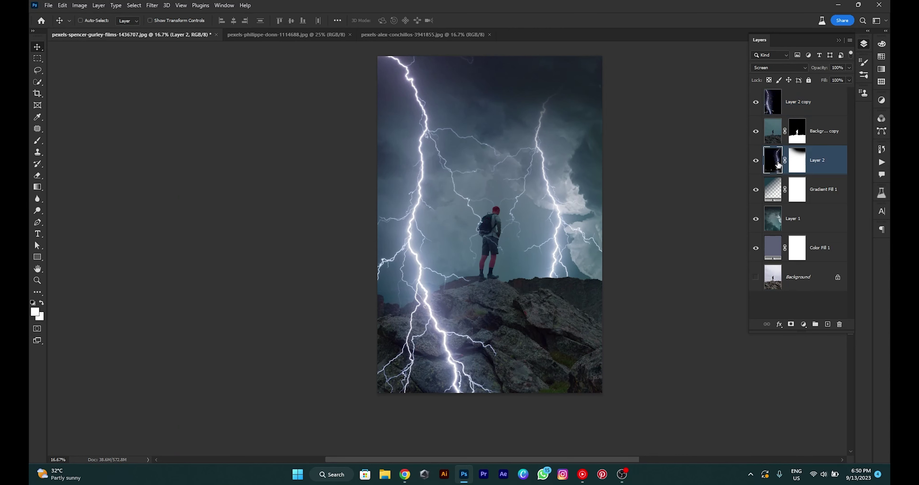
mouse_move(520, 244)
left_mouse_down()
mouse_move(537, 280)
mouse_move(530, 268)
mouse_move(541, 232)
mouse_move(535, 255)
mouse_move(513, 201)
mouse_move(558, 234)
left_mouse_up()
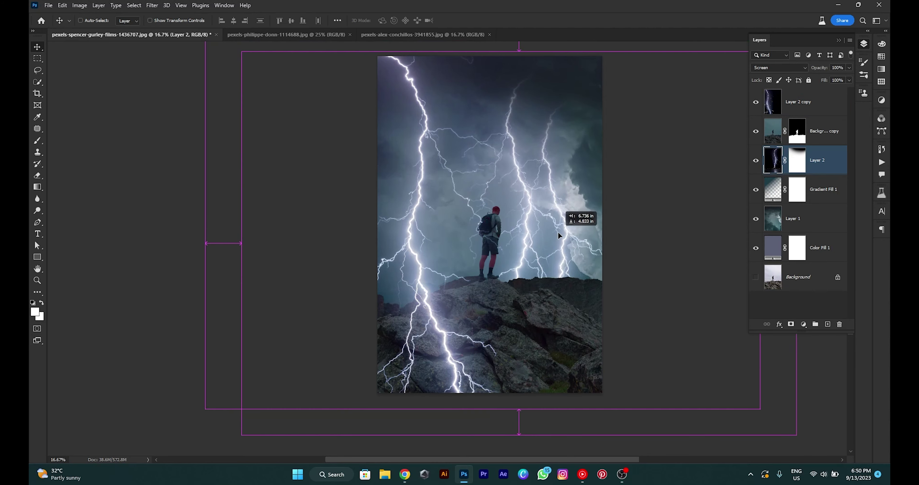
- Rotate, reposition and shrink the duplicated lightning copy to about 59%
key("ctrl+t")
right_click(555, 232)
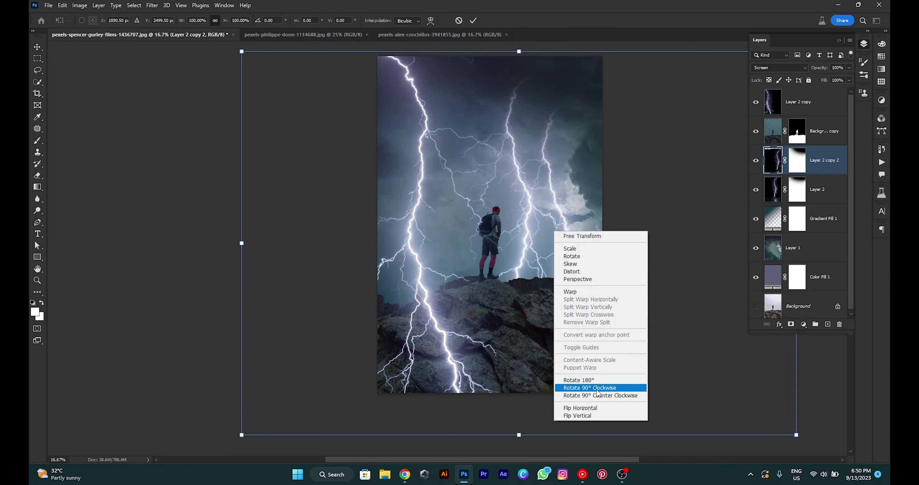
left_click(597, 389)
left_click_drag(541, 309, 448, 300)
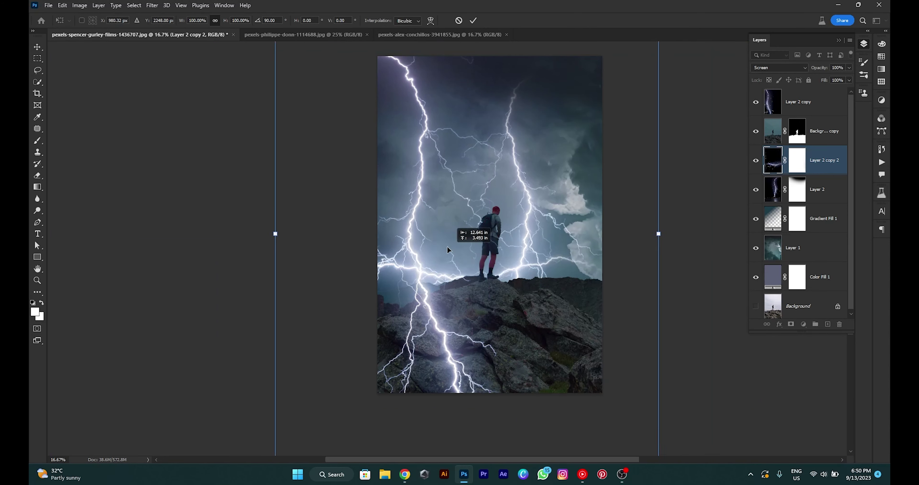
right_click(431, 268)
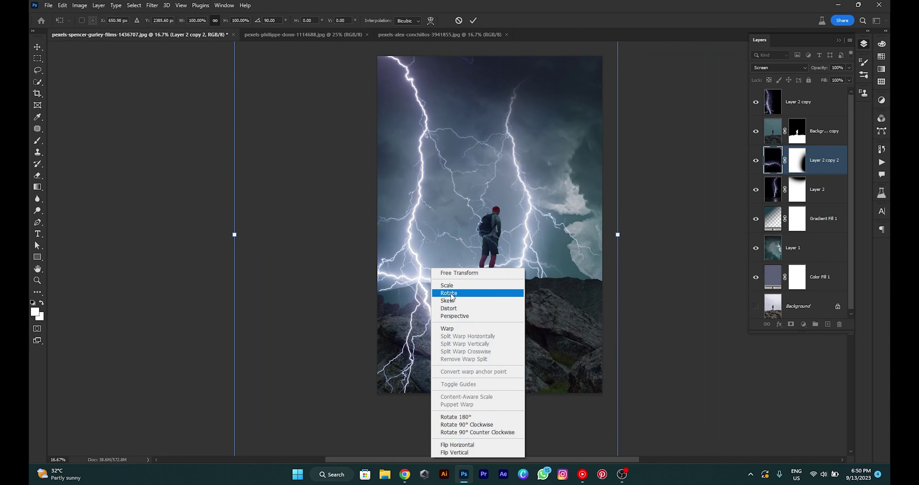
left_click(487, 432)
mouse_move(521, 270)
left_mouse_down()
mouse_move(640, 277)
mouse_move(624, 240)
left_mouse_up()
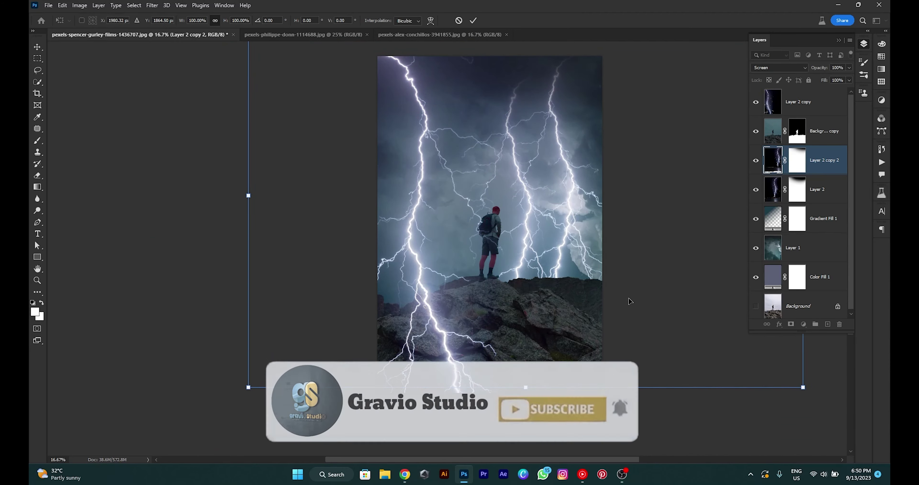
key("ctrl+minus")
left_click_drag(624, 318, 570, 235)
left_click_drag(468, 190, 541, 252)
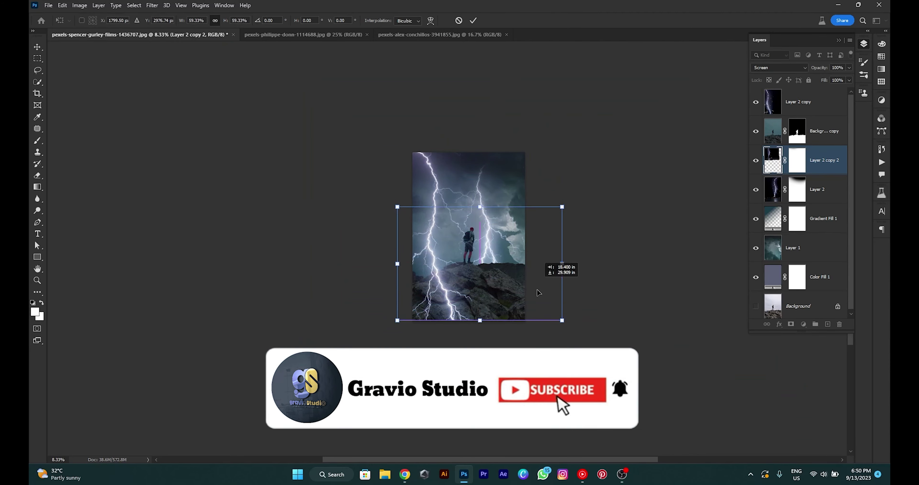
key("Return")
- Bring Layer 2 copy 2 to the top, then enlarge it and tilt it to about -15°
key("ctrl+bracketright")
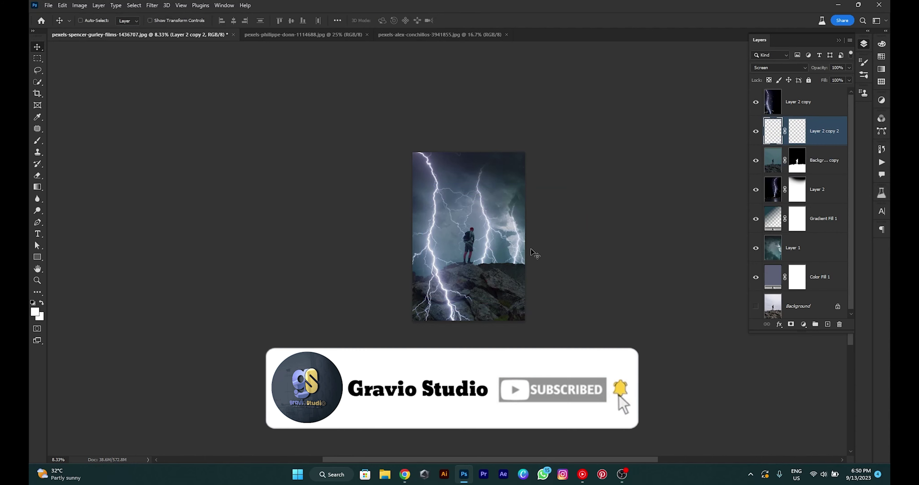
key("ctrl+bracketright")
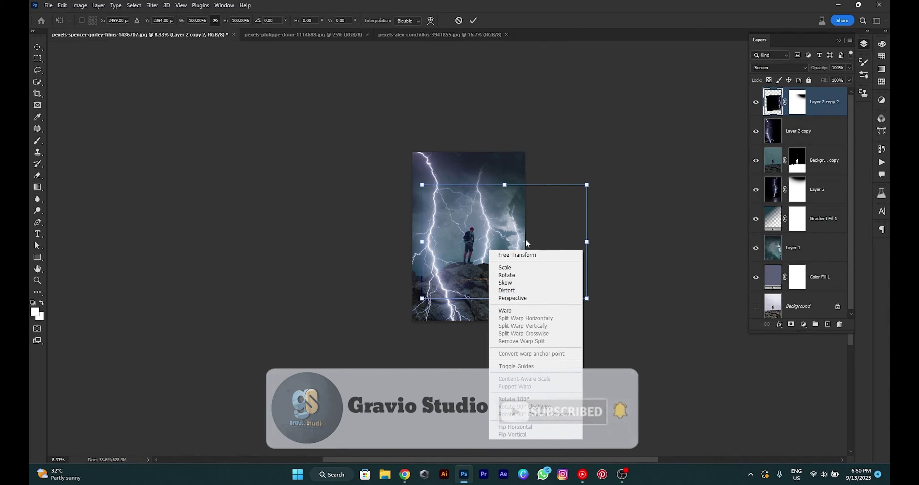
left_click(521, 241)
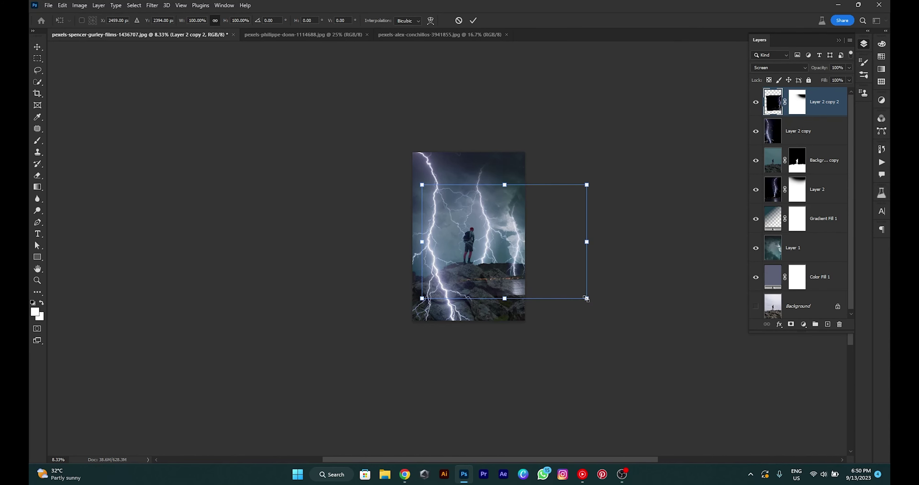
left_click_drag(586, 299, 738, 404)
left_click_drag(659, 318, 537, 271)
mouse_move(640, 326)
left_mouse_down()
mouse_move(636, 374)
mouse_move(677, 455)
left_mouse_up()
mouse_move(529, 267)
left_mouse_down()
mouse_move(541, 291)
mouse_move(550, 260)
left_mouse_up()
mouse_move(677, 313)
left_mouse_down()
mouse_move(703, 198)
mouse_move(611, 268)
left_mouse_up()
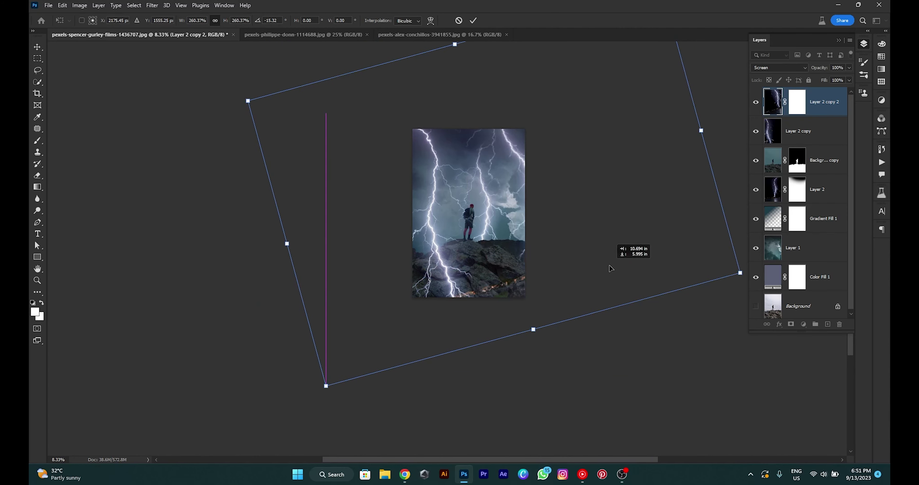
key("Return")
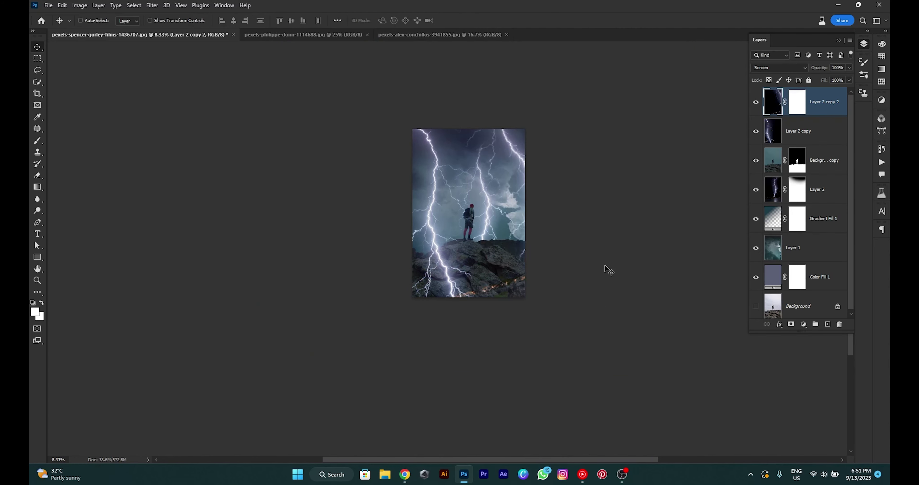
key("ctrl+plus")
key("ctrl+plus")
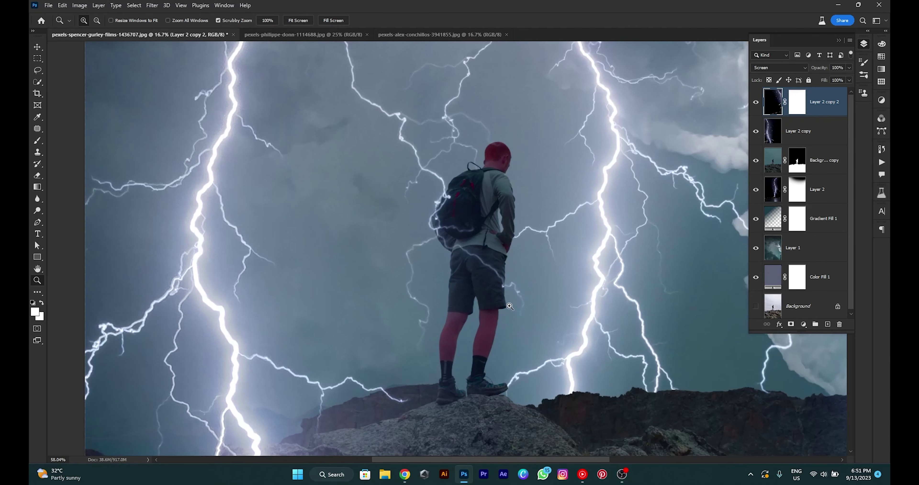
- Zoom in on the hiker, select the Background copy layer and open its fx effects list
left_click_drag(445, 250, 481, 250)
left_click(787, 151)
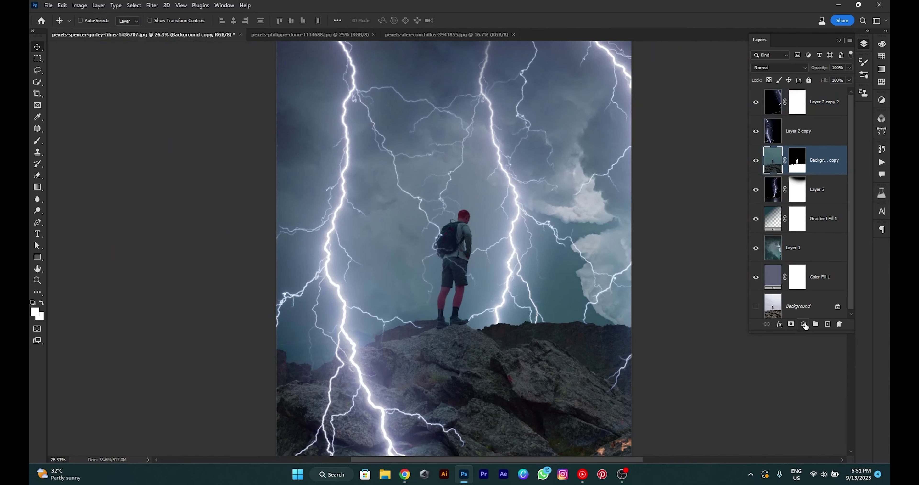
left_click(805, 325)
left_click(779, 324)
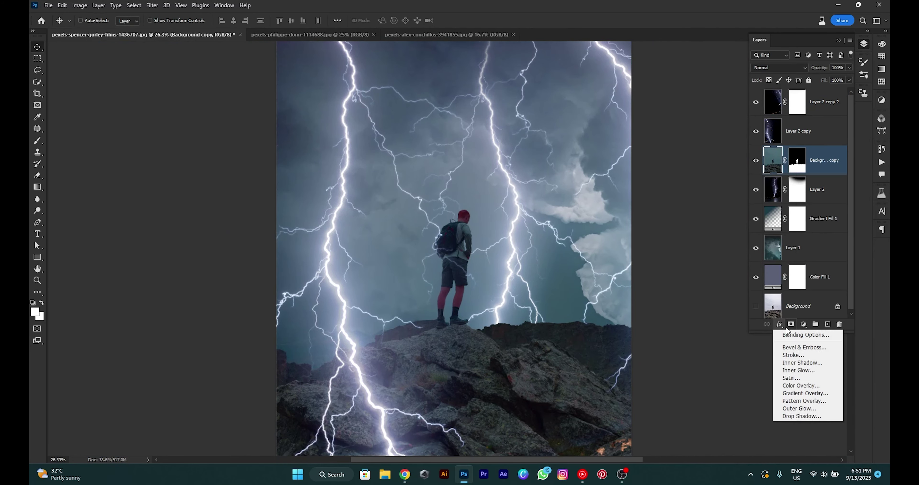
- Add Bevel & Emboss to Background copy with 100% highlight opacity and a light blue highlight
left_click(788, 334)
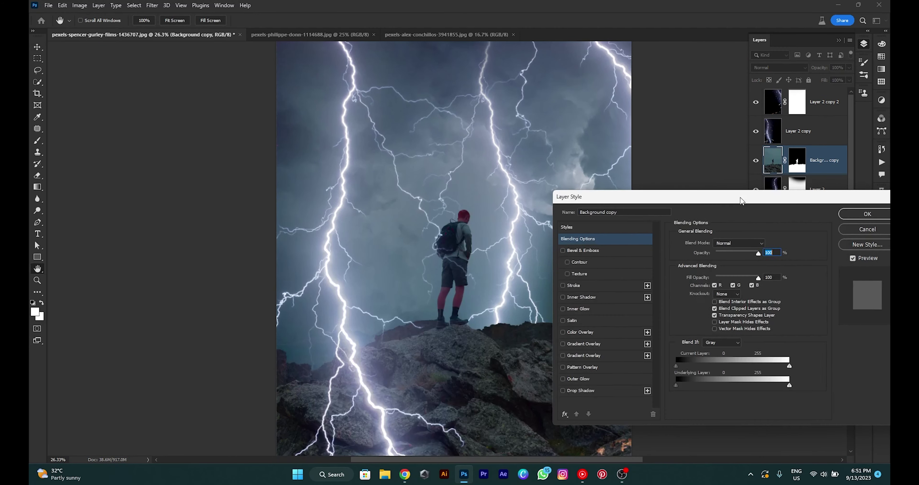
left_click(594, 247)
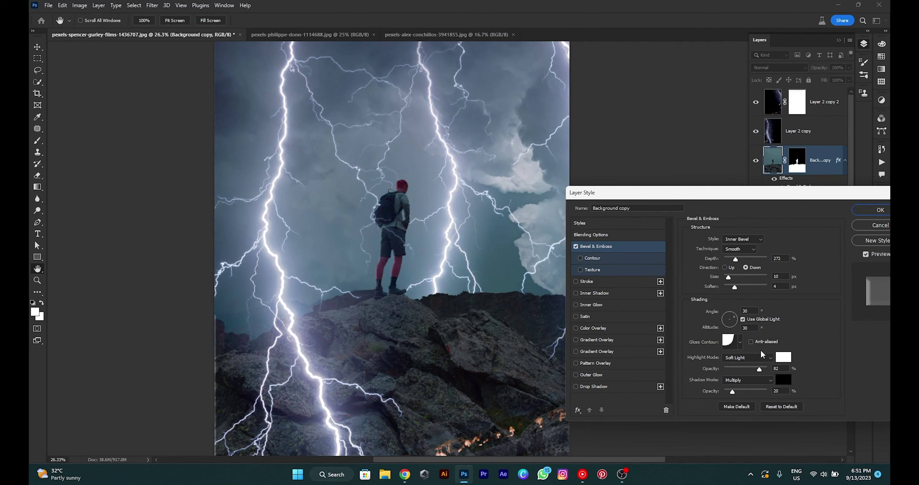
left_click_drag(757, 368, 767, 369)
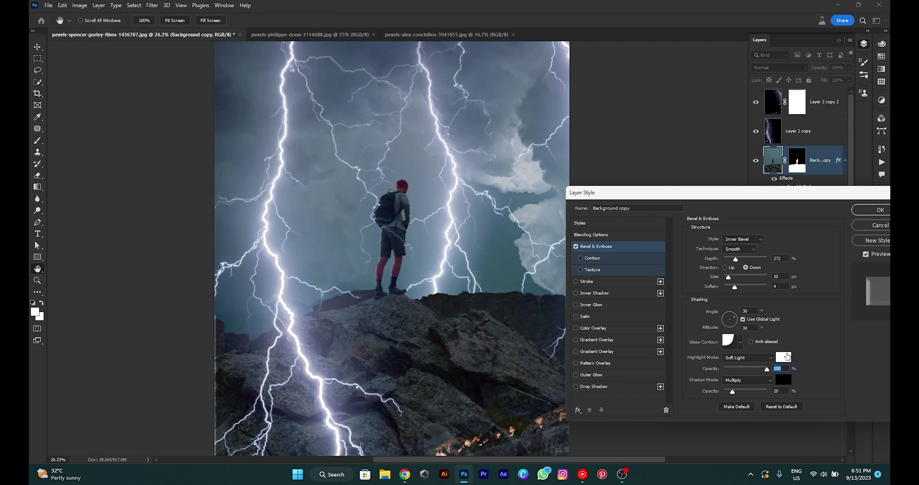
left_click(783, 357)
left_click(428, 226)
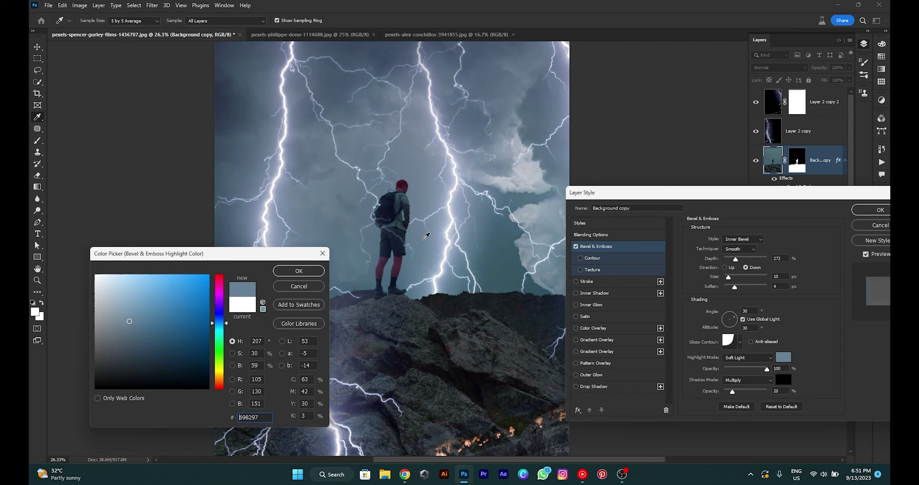
left_click(181, 291)
left_click(298, 271)
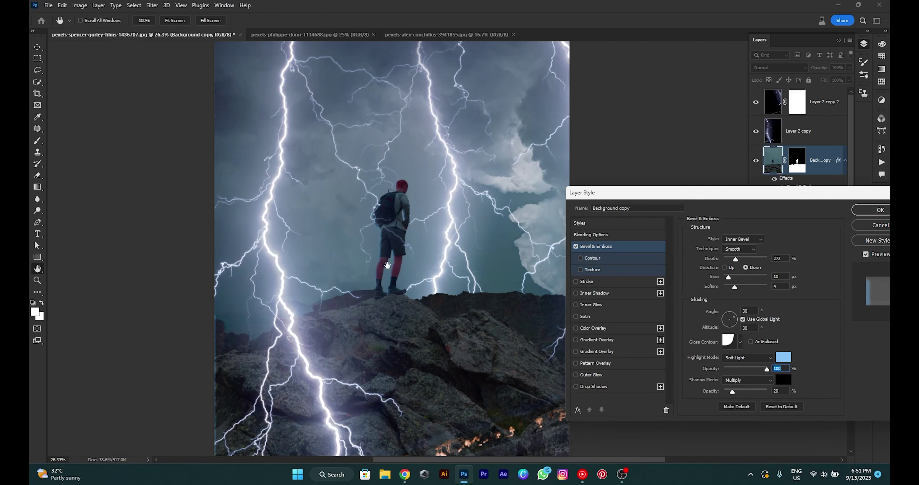
- Adjust the bevel's light angle, soften it to 9 and make the highlight colour white
left_click(396, 250, "ctrl")
left_click(396, 250, "ctrl")
left_click_drag(360, 223, 360, 247)
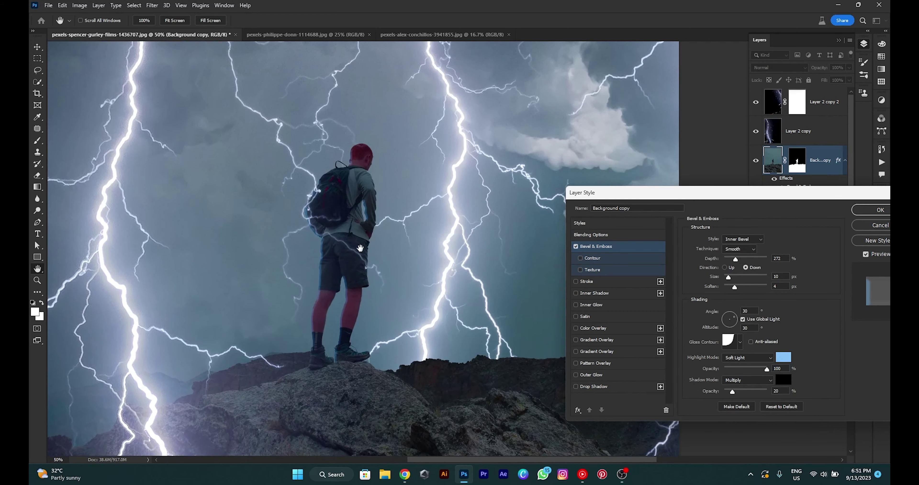
left_click_drag(735, 318, 735, 323)
left_click_drag(733, 285, 748, 287)
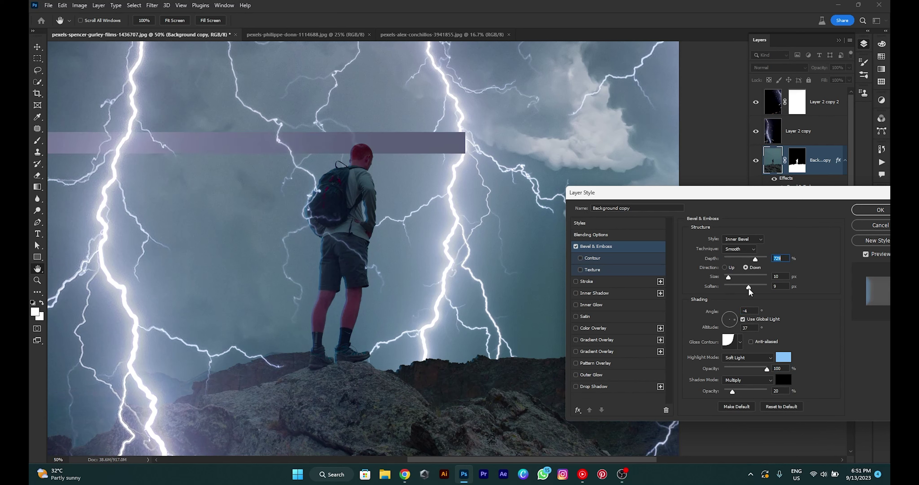
left_click(784, 357)
left_click(426, 320)
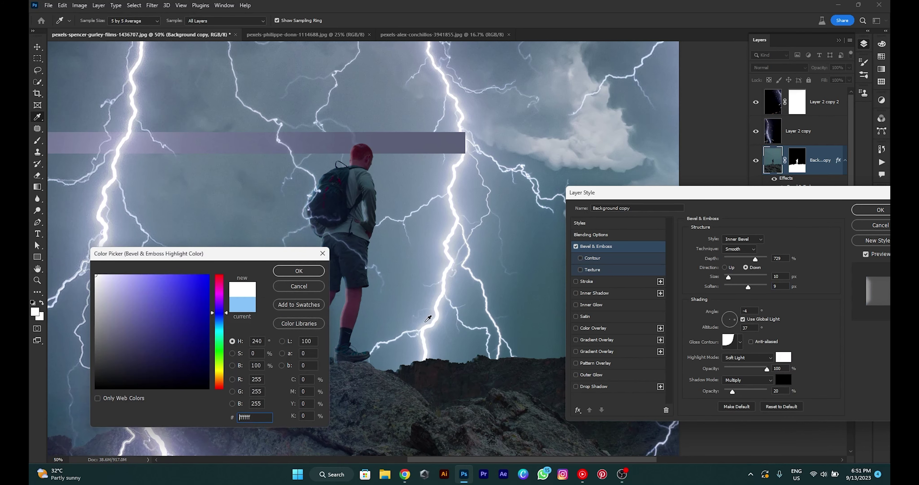
left_click(311, 271)
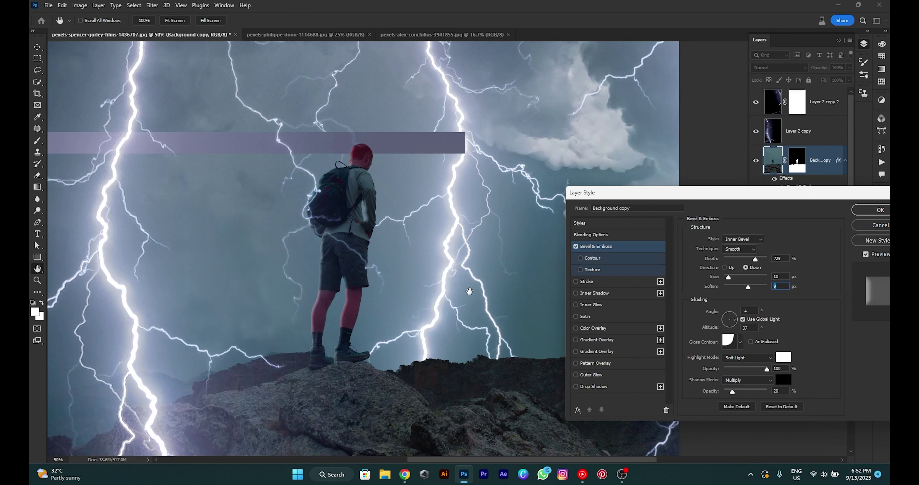
- Set the bevel shadow colour to a near-black red (290808)
left_click(784, 380)
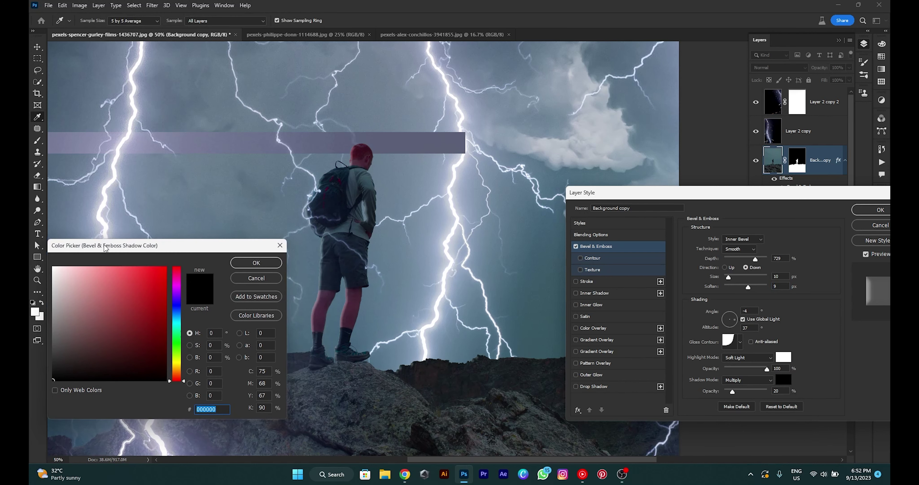
left_click(78, 322)
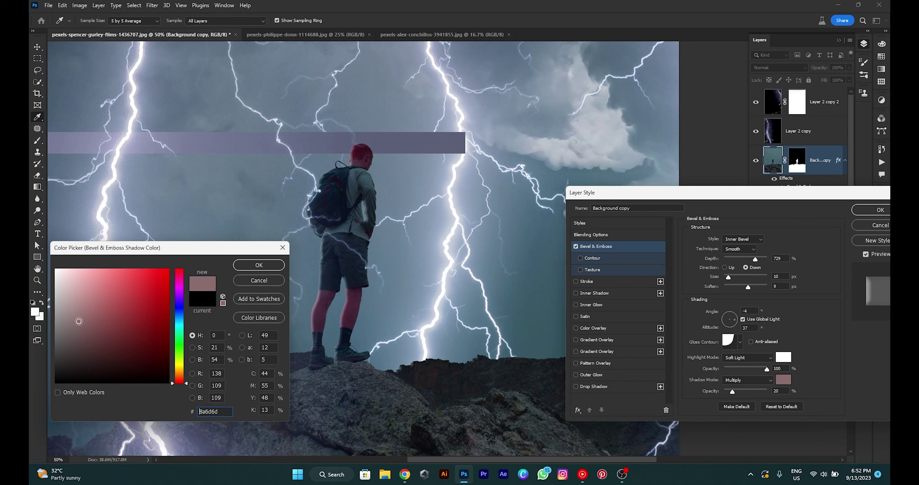
left_click_drag(81, 321, 147, 365)
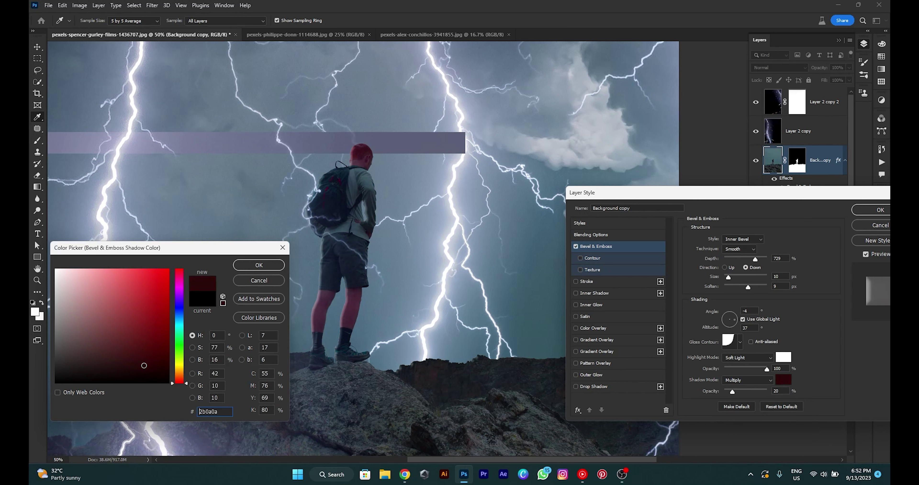
left_click(259, 266)
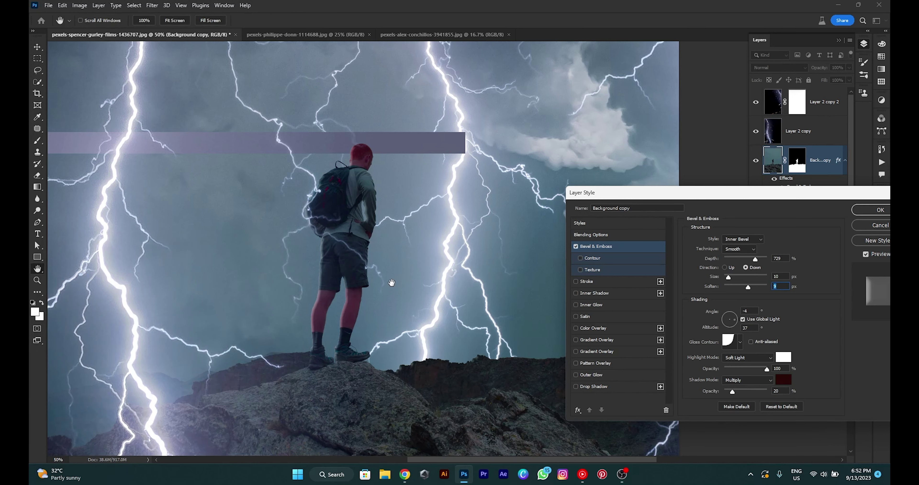
- Add a sky-sampled blue-grey Inner Glow, Linear Dodge (Add), 35% opacity, 40 px size, and apply
left_click(584, 305)
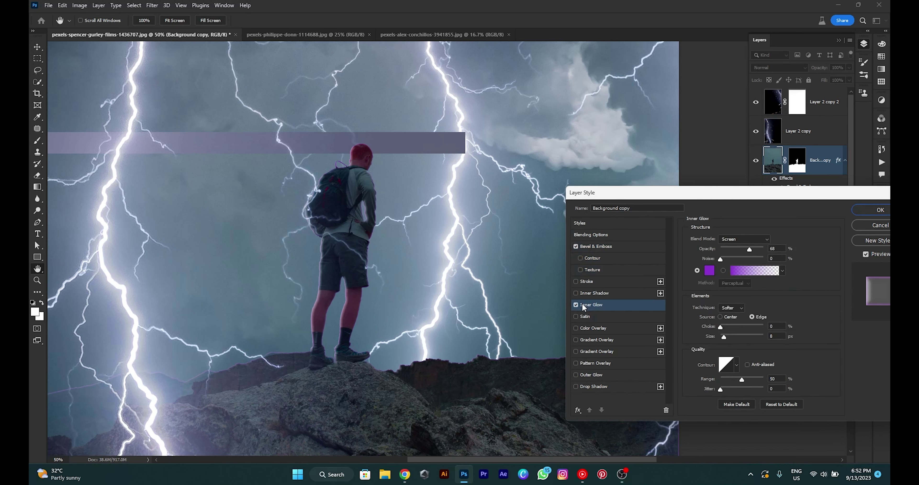
left_click_drag(724, 336, 726, 336)
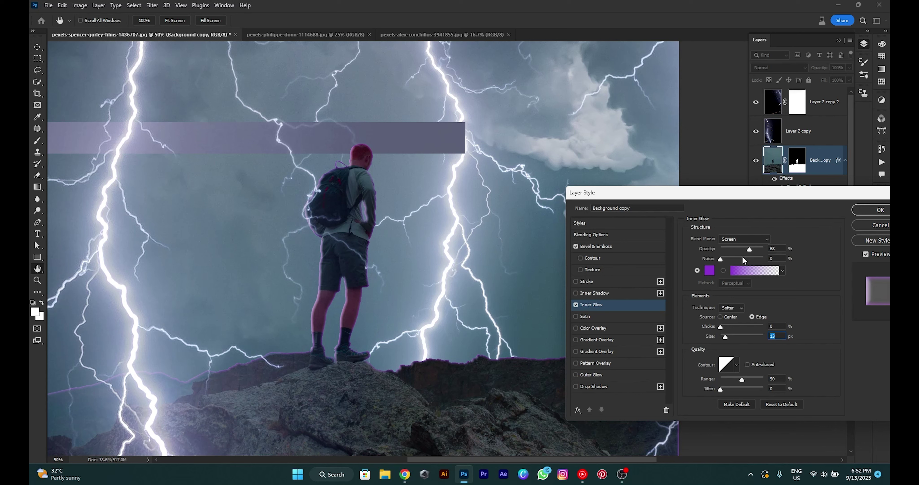
left_click(709, 271)
left_click(402, 257)
left_click(236, 265)
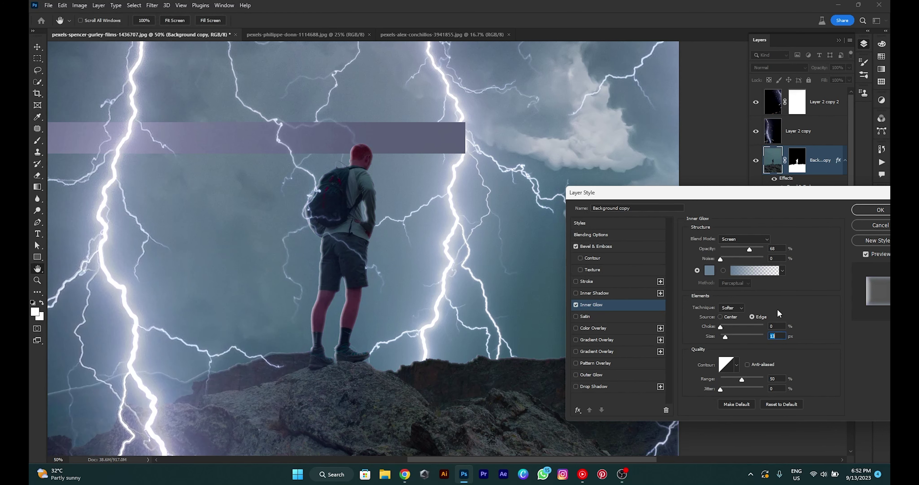
left_click(743, 239)
left_click(728, 327)
left_click_drag(753, 251, 736, 249)
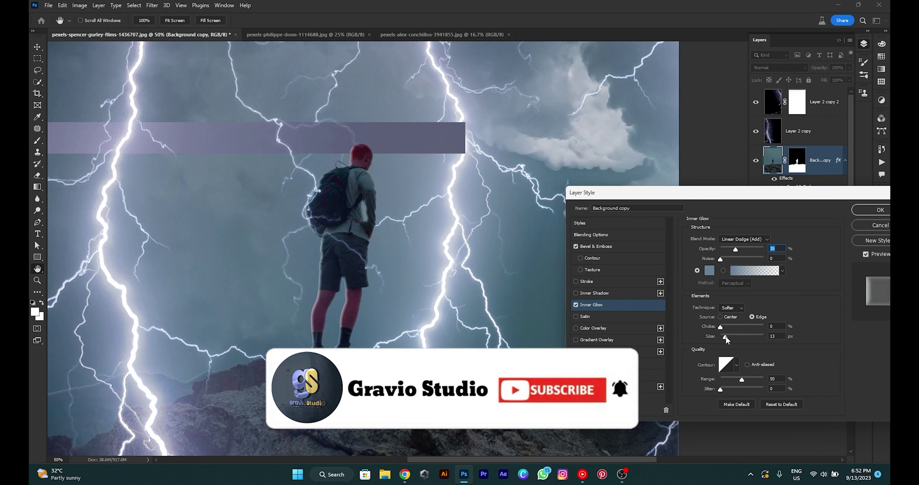
left_click_drag(725, 336, 732, 337)
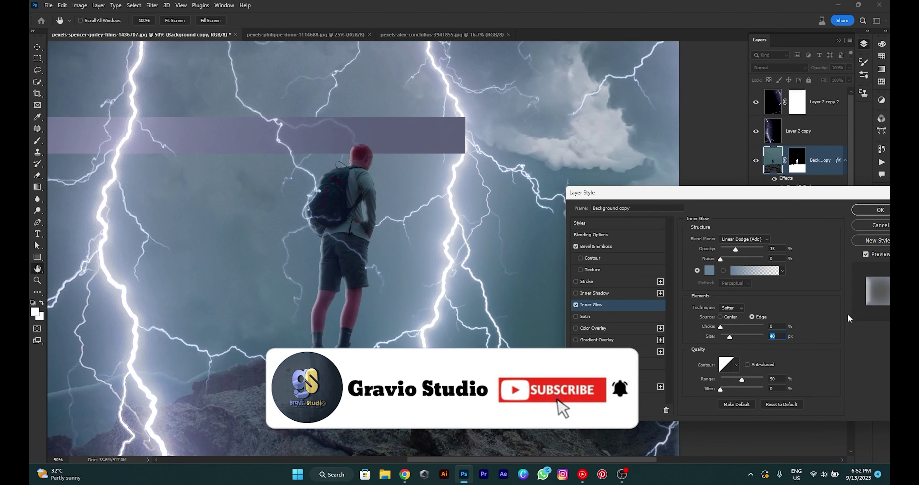
left_click(880, 209)
scroll(449, 319, "down", 3)
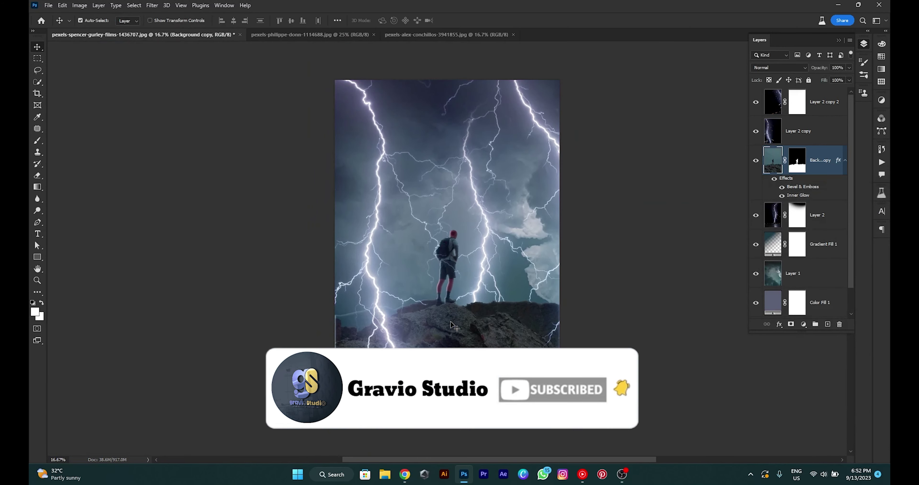
- Convert the hiker layer's effects into separate glow, highlight and shadow layers and compare them
scroll(538, 324, "up", 2)
scroll(539, 323, "down", 1)
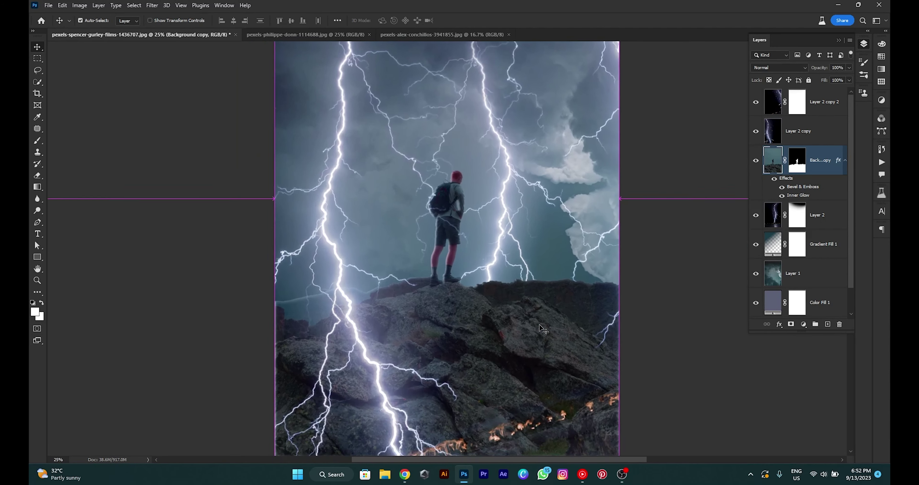
right_click(802, 186)
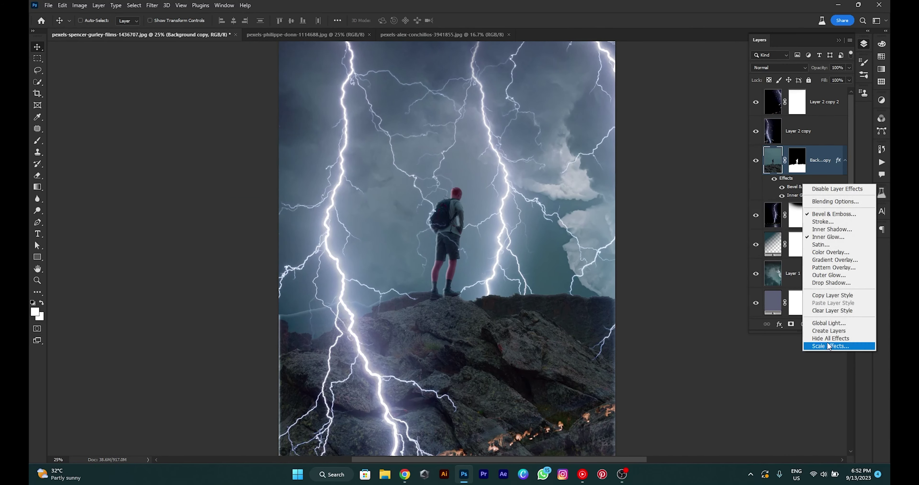
left_click(831, 332)
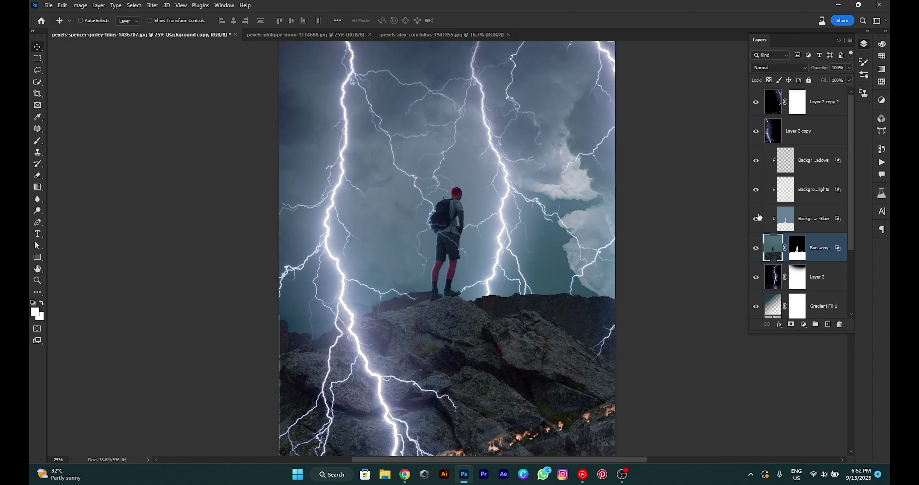
left_click(757, 218)
left_click(755, 189)
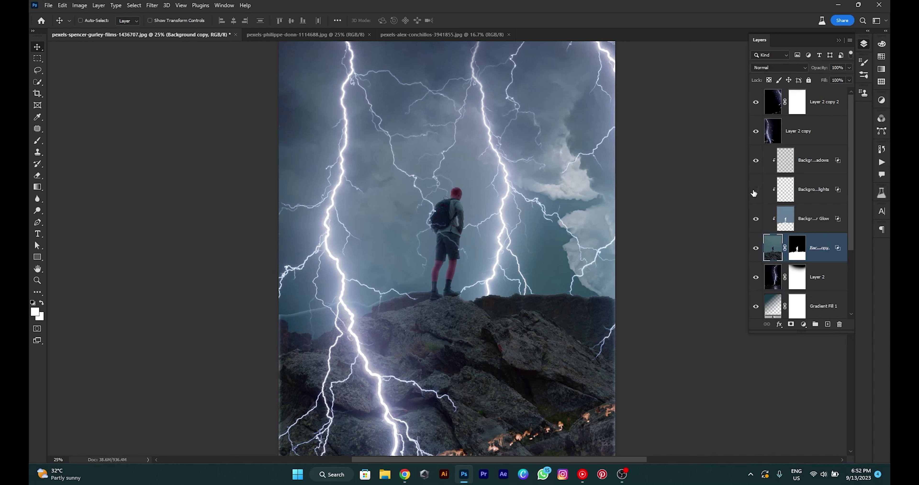
- Select the bevel shadows, bevel highlights and inner glow layers and group them as Group 1
left_click(814, 175)
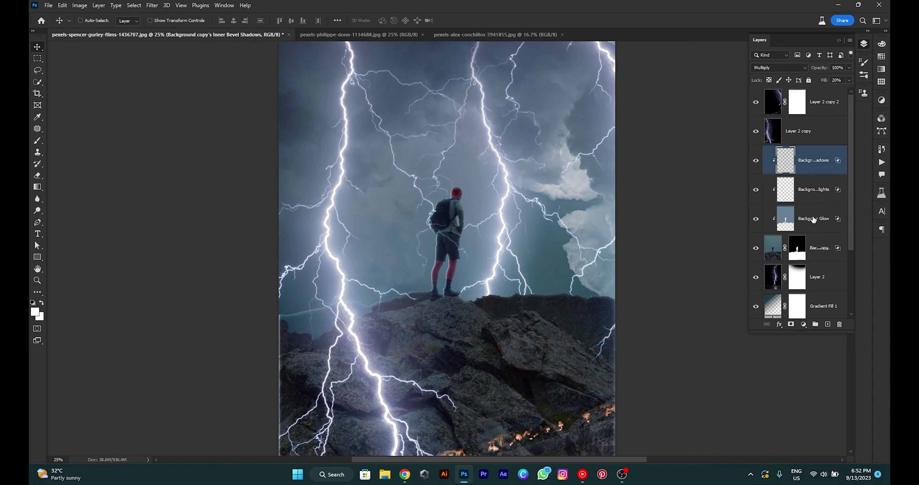
left_click(813, 219)
left_click(820, 171, "shift")
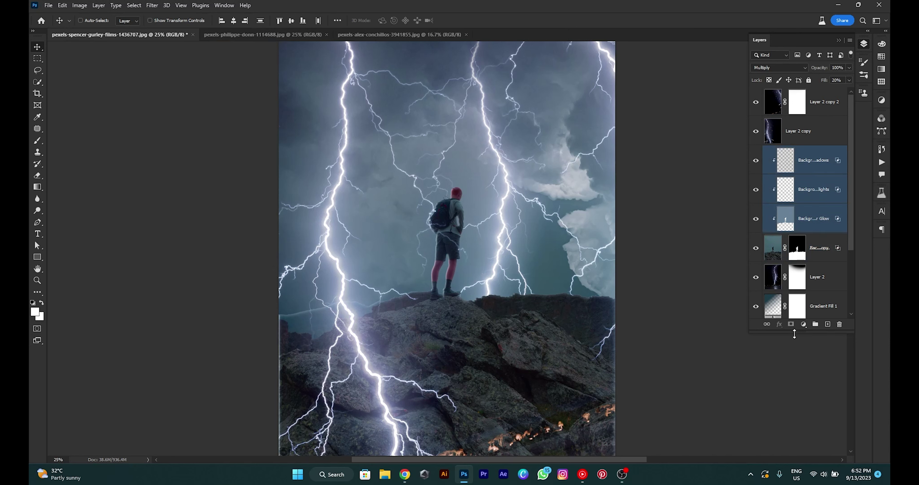
left_click(816, 324)
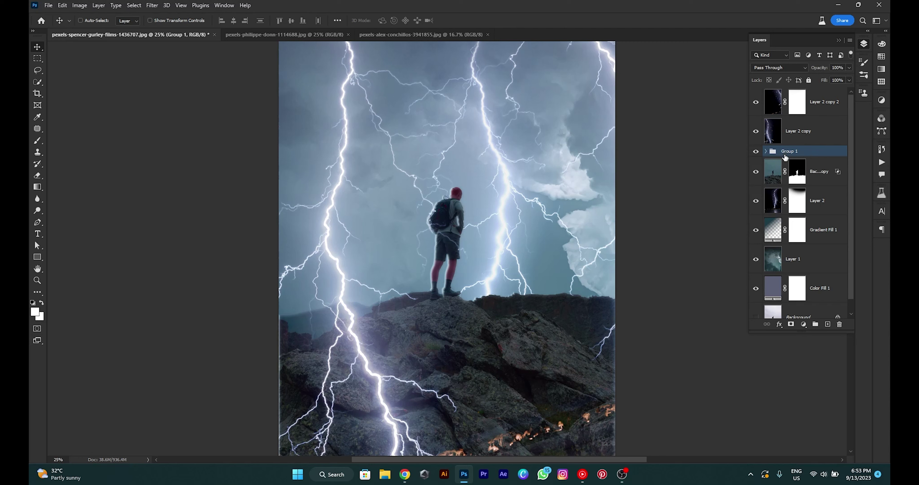
right_click(812, 157)
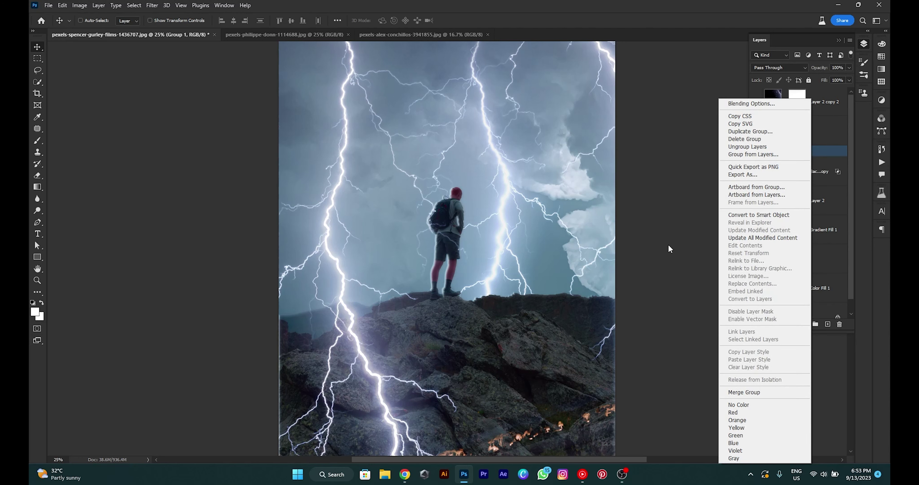
- Ungroup Group 1 and add layer masks to the bevel highlights and inner glow layers
key("ctrl+shift+g")
left_click(813, 160)
left_click(814, 189)
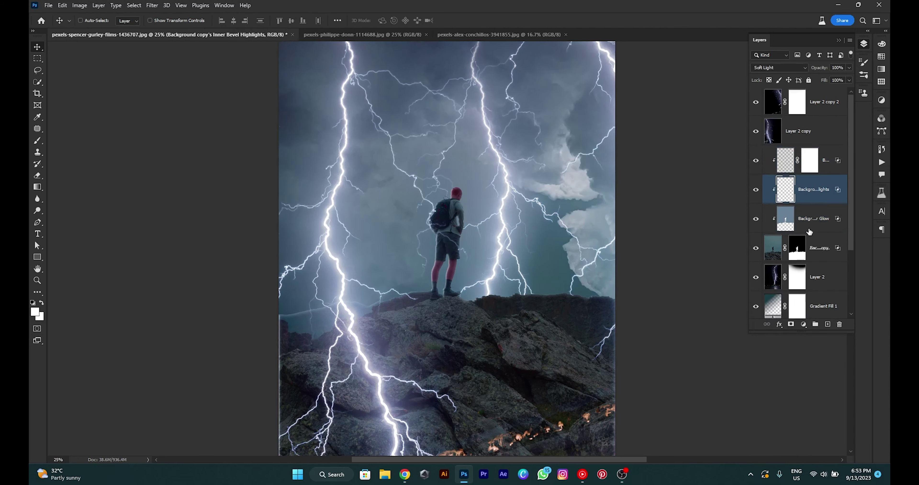
left_click(791, 324)
left_click(804, 228)
left_click(791, 324)
- Paint black on the masks to hide the glow and highlights along the lower rock edges
left_click(38, 140)
key("d")
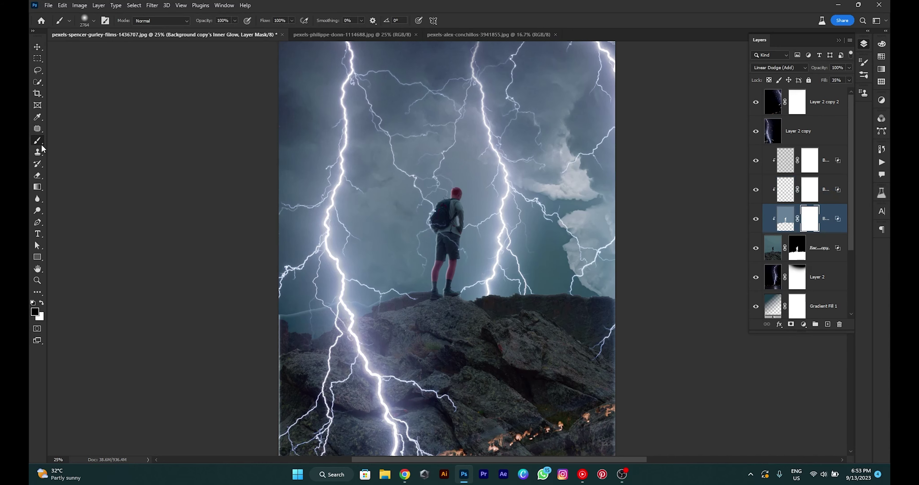
mouse_move(317, 278)
left_mouse_down()
mouse_move(317, 162)
mouse_move(256, 375)
left_mouse_up()
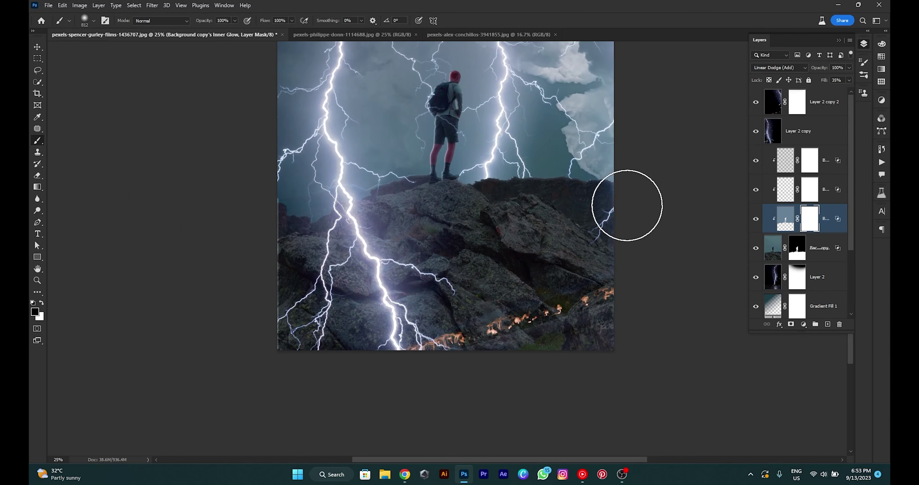
left_click_drag(627, 205, 640, 180)
left_click(809, 189)
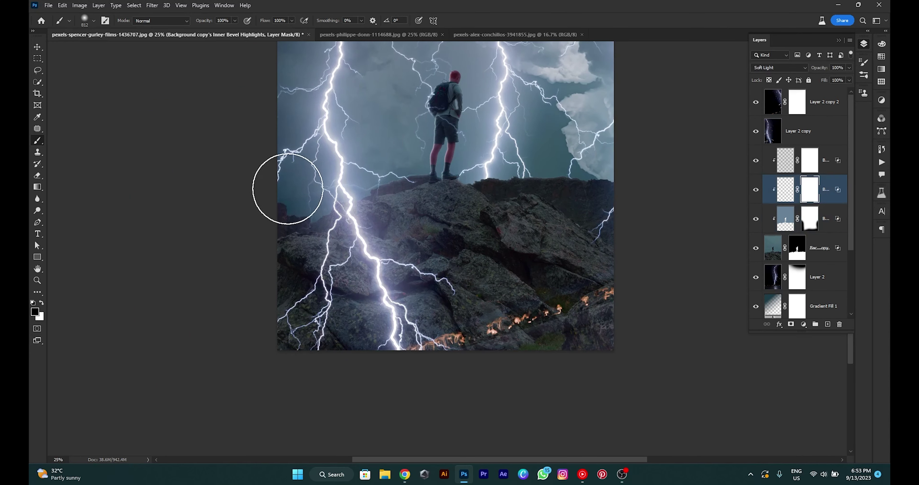
mouse_move(667, 297)
left_mouse_down()
mouse_move(630, 179)
mouse_move(598, 316)
left_mouse_up()
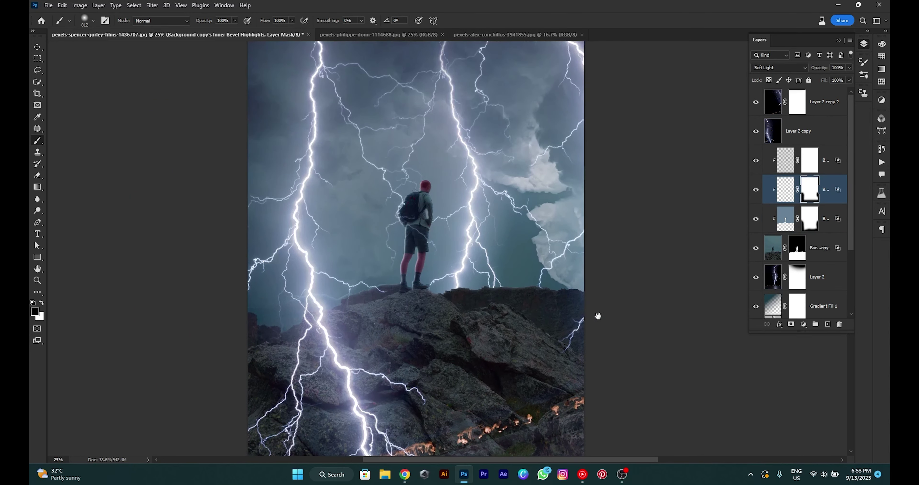
- Select the bevel shadows layer and lower its fill to 20%
left_click(818, 171)
key("x")
left_click_drag(237, 331, 240, 264)
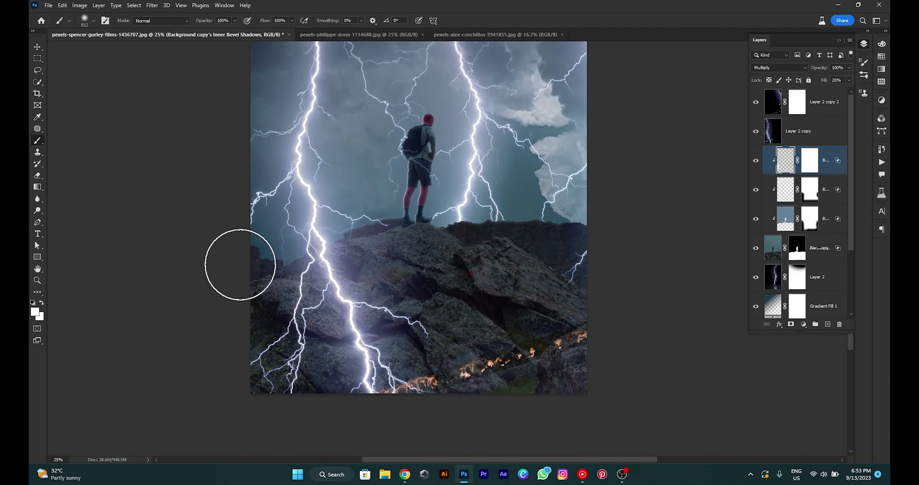
key("v")
left_click_drag(518, 185, 500, 189)
left_click(756, 102)
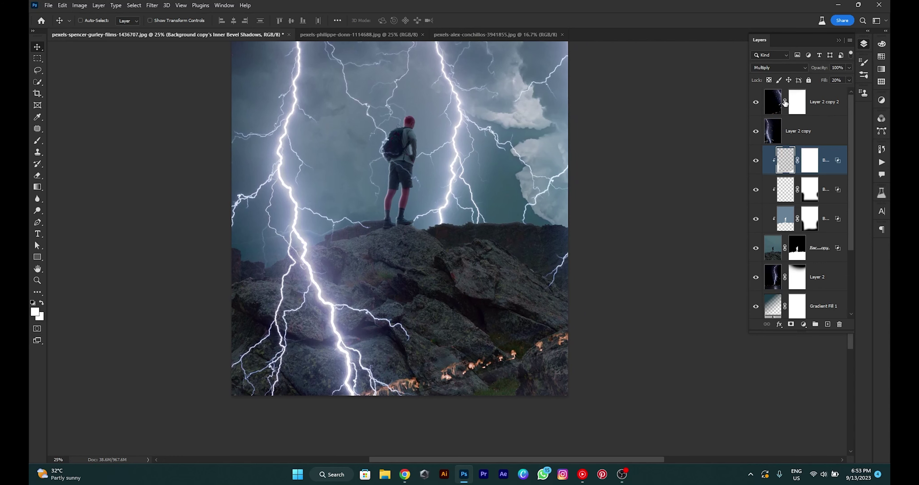
left_click(821, 101)
left_click_drag(509, 171, 517, 230)
mouse_move(487, 164)
left_mouse_down()
mouse_move(458, 249)
mouse_move(473, 154)
left_mouse_up()
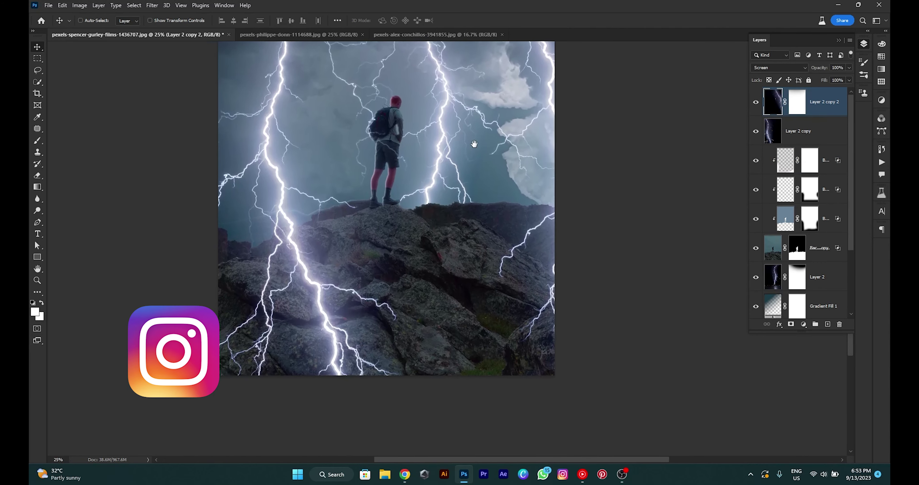
scroll(414, 307, "up", 2)
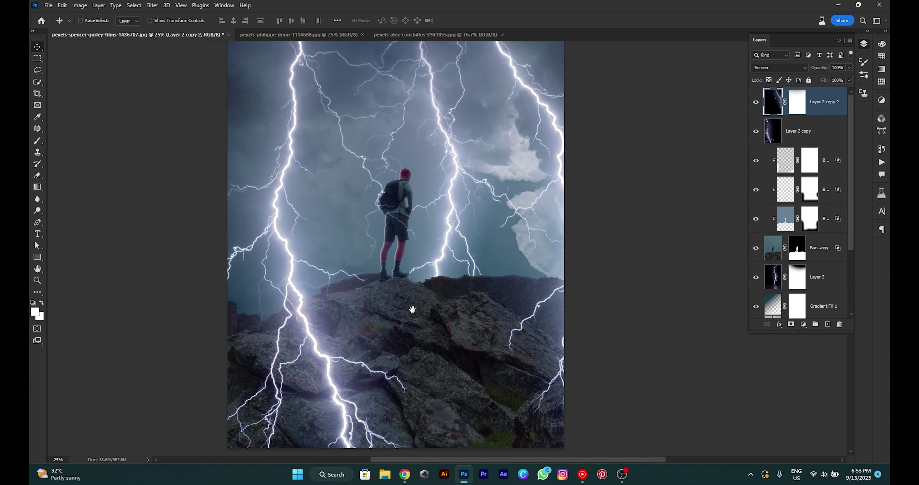
scroll(435, 330, "up", 2)
key("ctrl+minus")
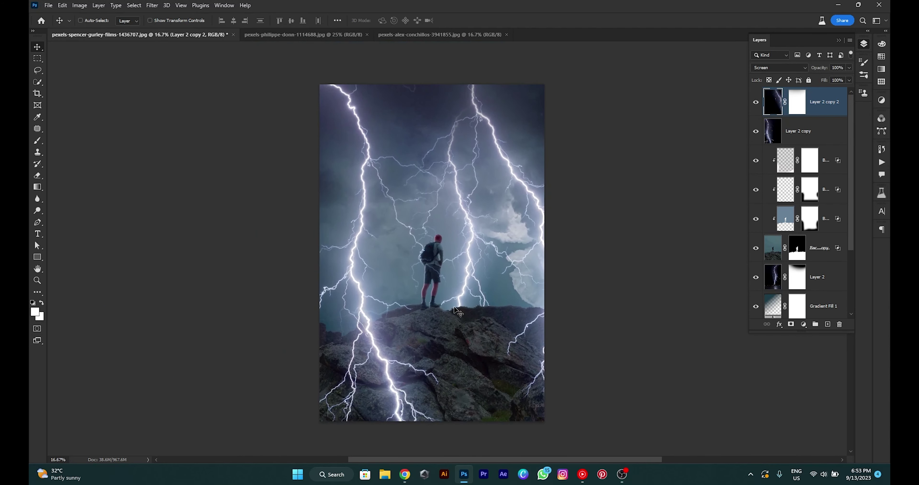
- Create Layer 3 above Background copy and paint a soft white glow behind the hiker
left_click(778, 252)
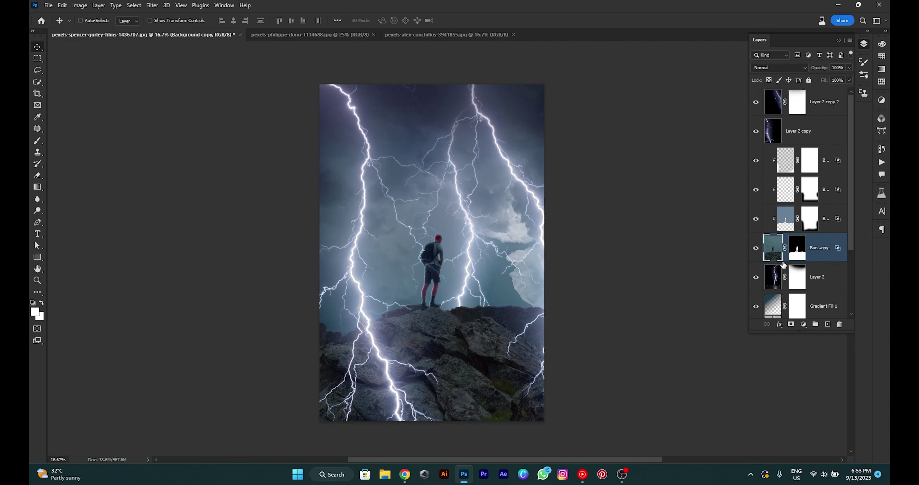
left_click(828, 324)
left_click(38, 141)
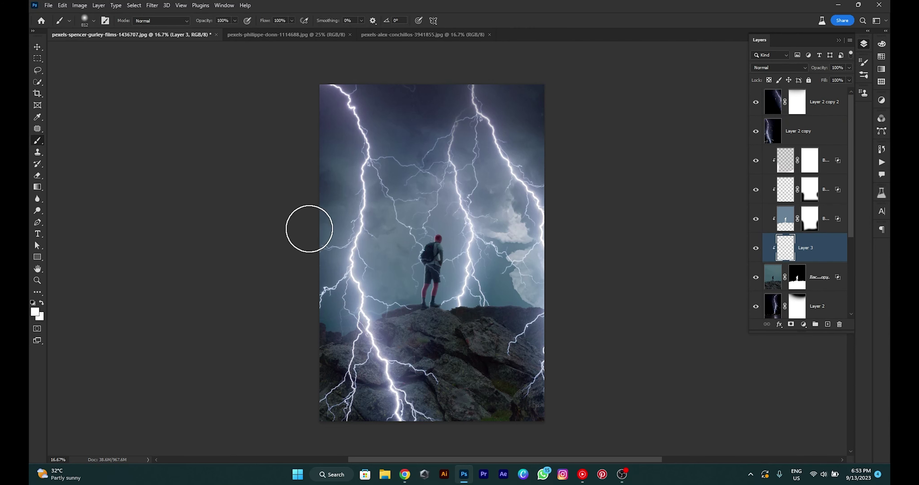
left_click(38, 47)
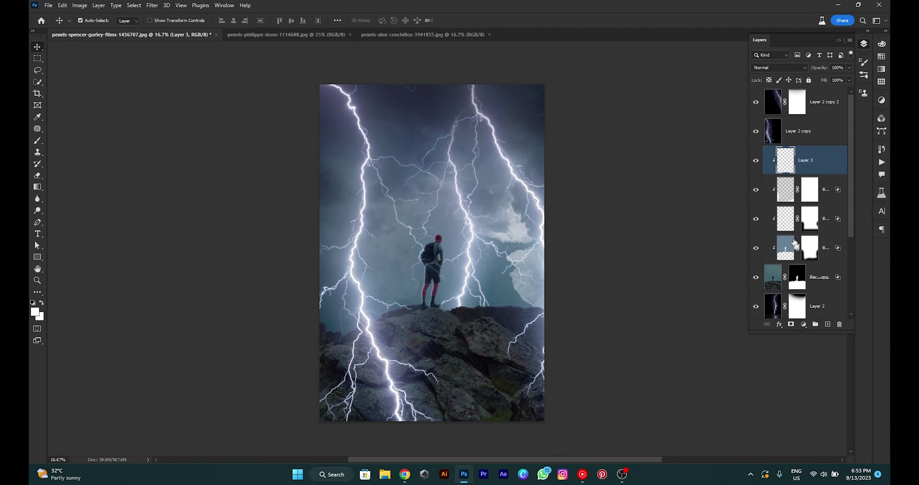
mouse_move(794, 242)
left_mouse_down()
mouse_move(794, 132)
mouse_move(819, 283)
mouse_move(772, 279)
left_mouse_up()
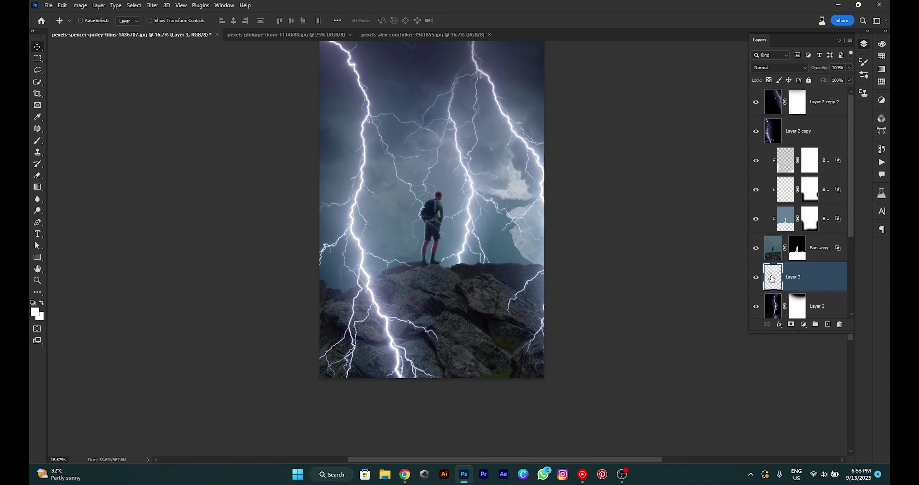
left_click(33, 144)
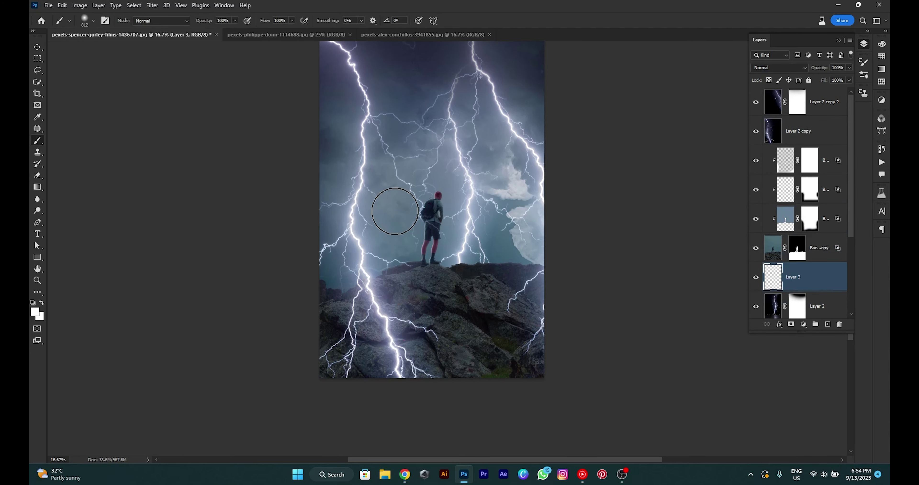
left_click(467, 175, "alt")
left_click(430, 204)
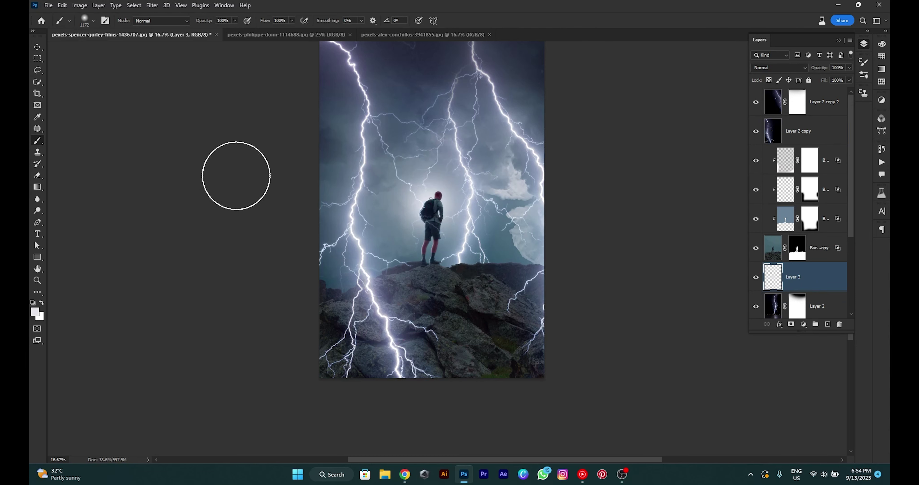
- Set Layer 3 to Soft Light and enlarge the glow to about canvas width
key("v")
left_click(760, 68)
left_click(765, 157)
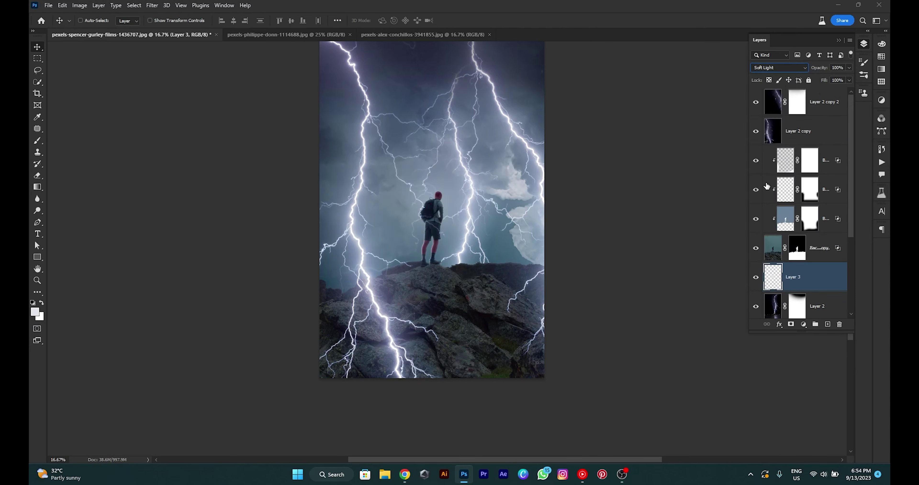
key("ctrl+minus")
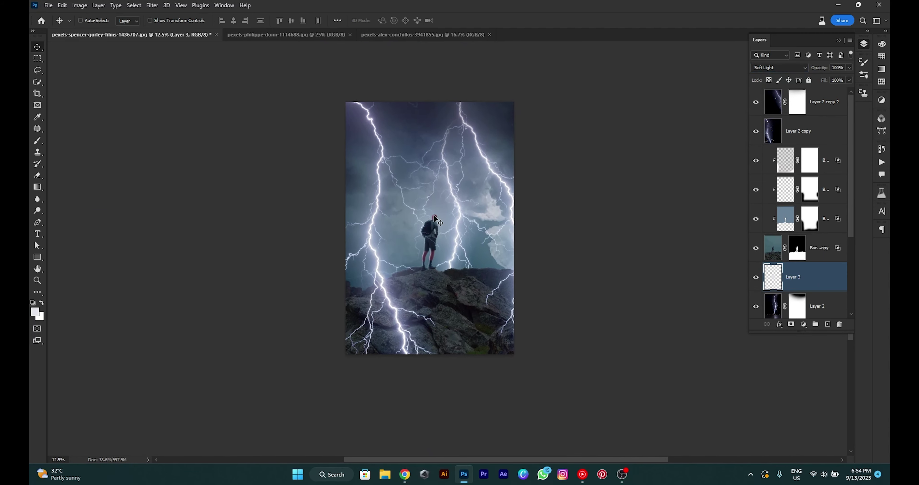
key("ctrl+t")
left_click_drag(480, 277, 512, 317)
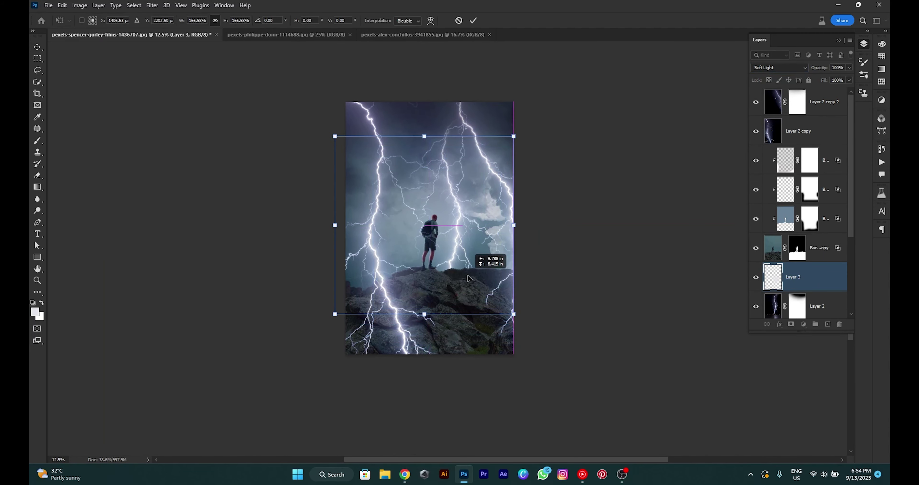
key("Return")
- Blend the glow layer as Lighter Color with 57% fill
left_click(777, 67)
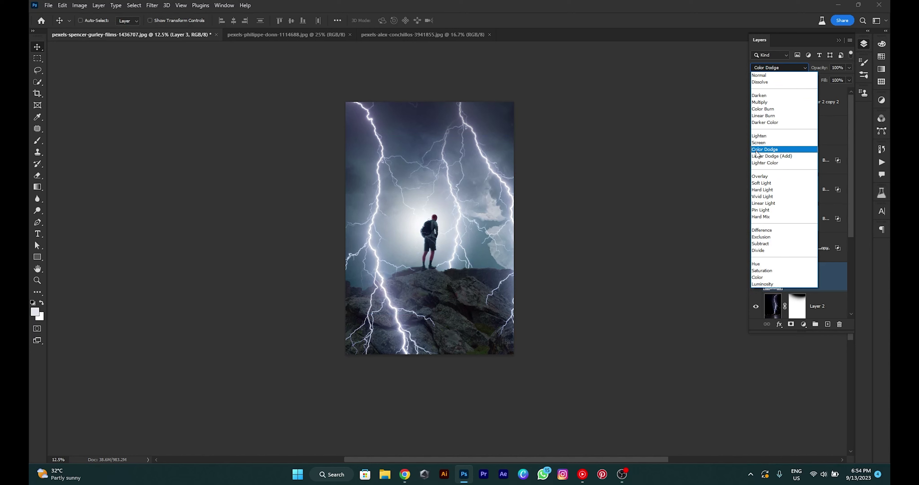
left_click(763, 163)
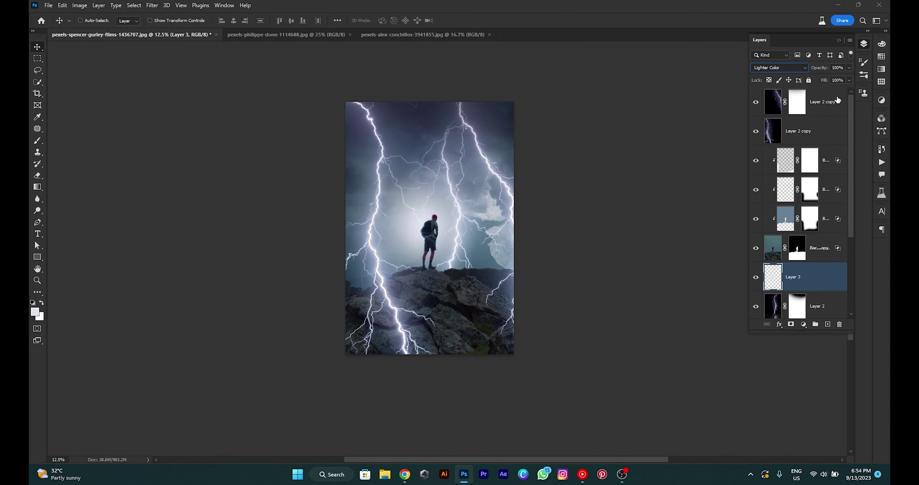
type("57")
key("Return")
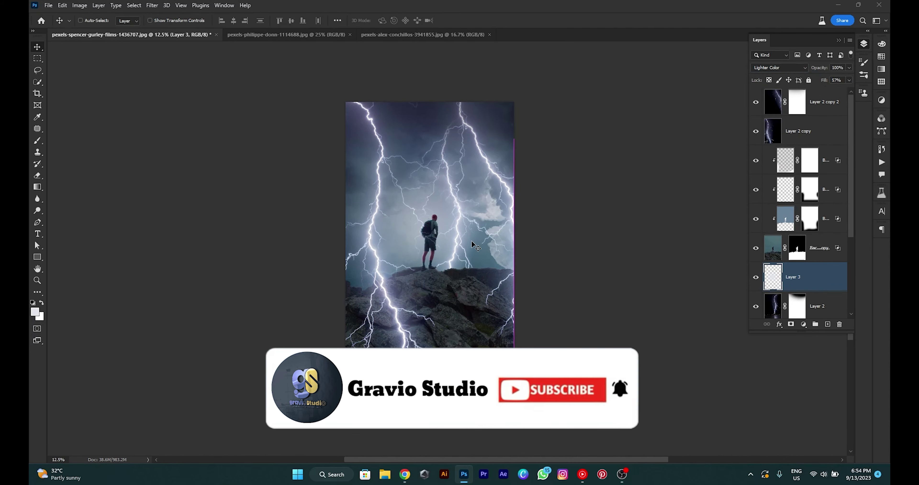
- Create Layer 4 and set the foreground colour to a bright blue
key("b")
left_click(828, 324)
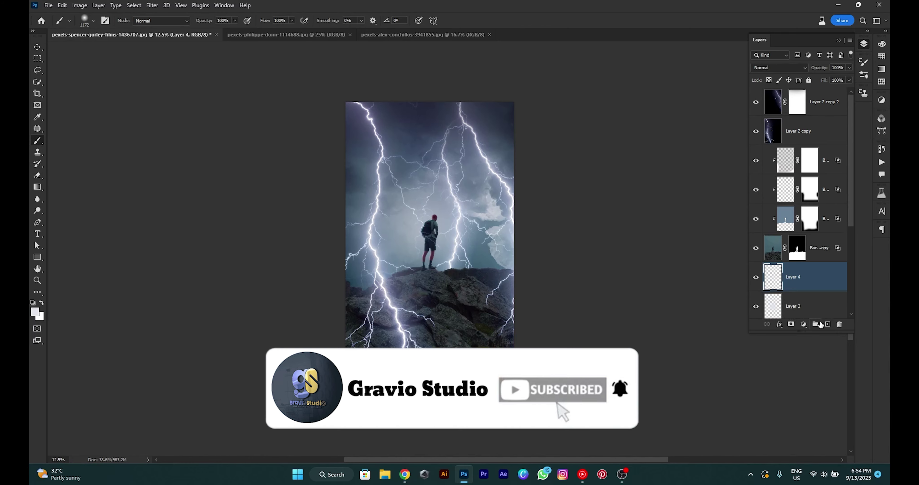
key("i")
left_click(481, 208)
left_click(34, 312)
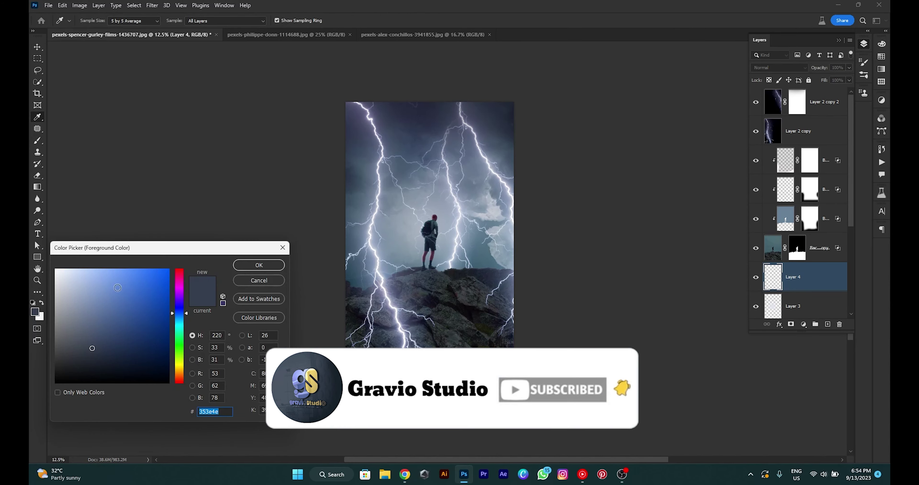
left_click(142, 287)
left_click(259, 265)
key("b")
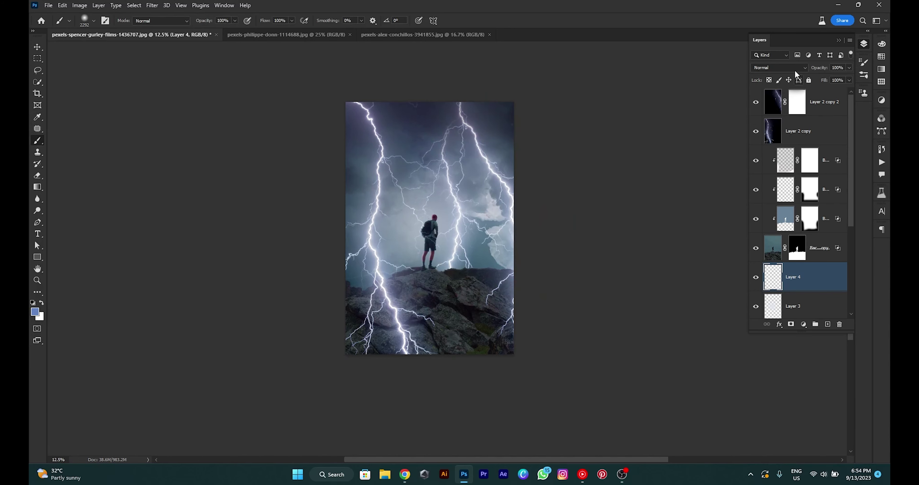
- Paint a large blue glow around the hiker on Layer 4, blended as Screen
left_click(778, 67)
left_click(759, 142)
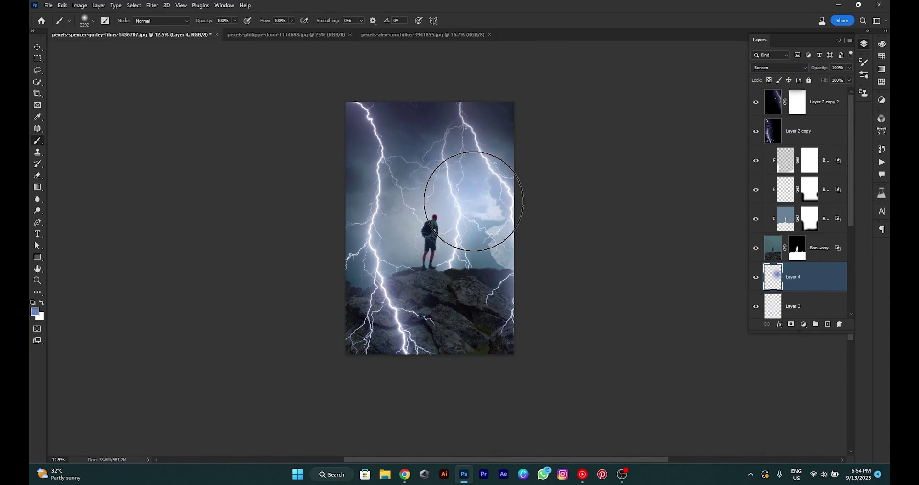
left_click(413, 219)
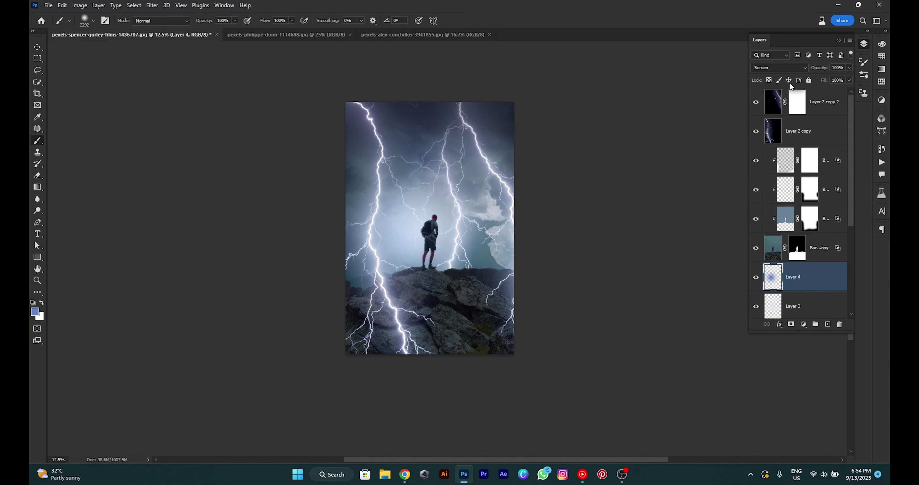
left_click(782, 72)
left_click(763, 182)
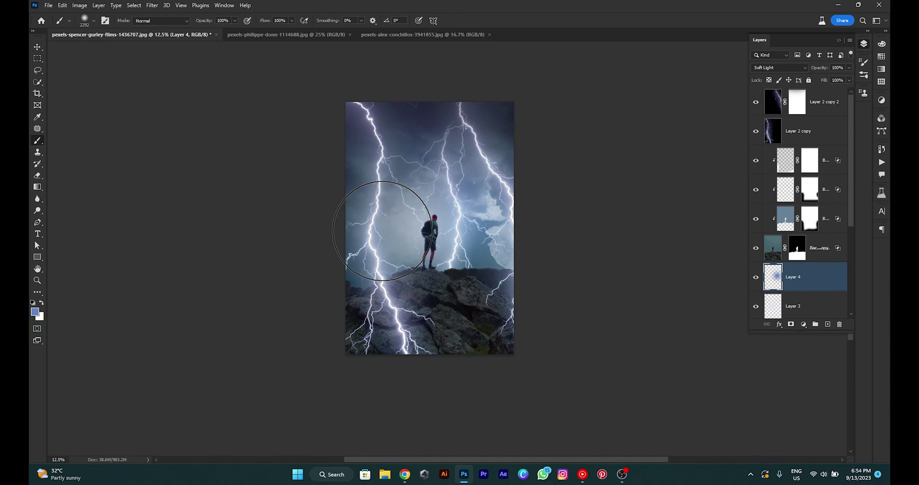
left_click(778, 68)
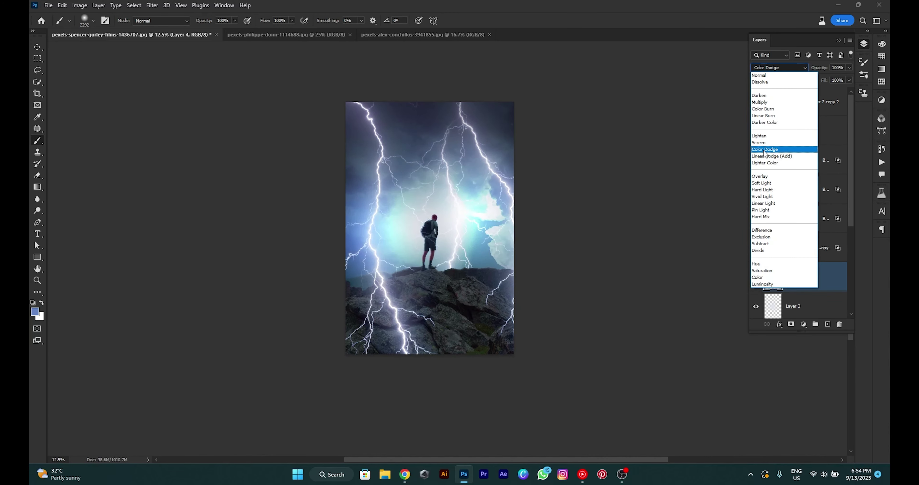
left_click(767, 142)
- Enlarge the blue glow beyond the canvas and blend it as Linear Dodge (Add) at 19% fill
left_click(38, 48)
key("ctrl+t")
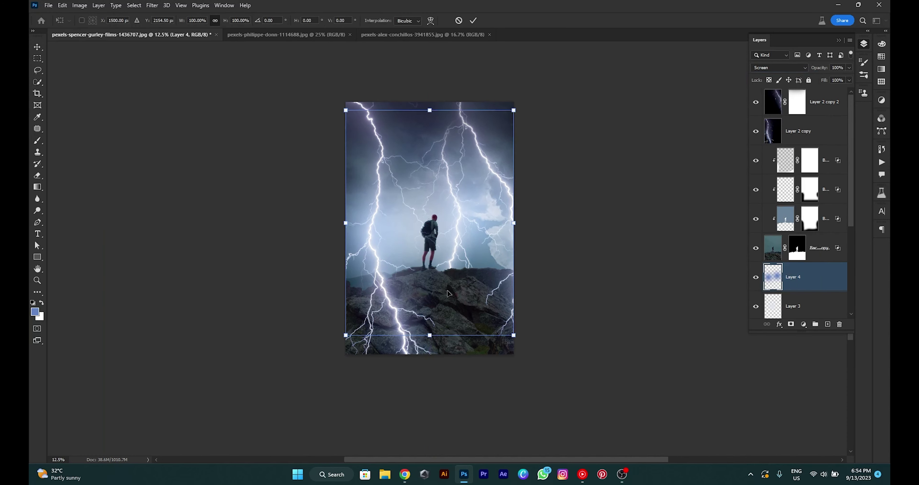
left_click_drag(434, 337, 430, 389)
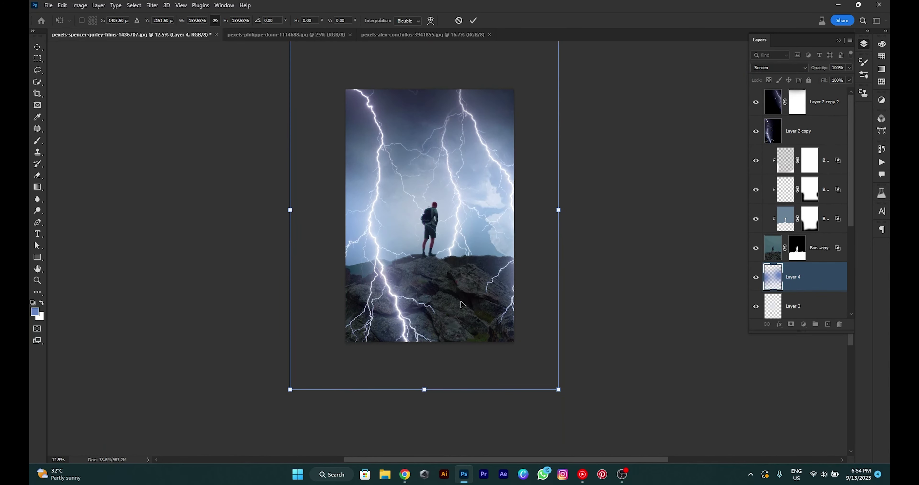
key("Return")
left_click(778, 67)
left_click(767, 154)
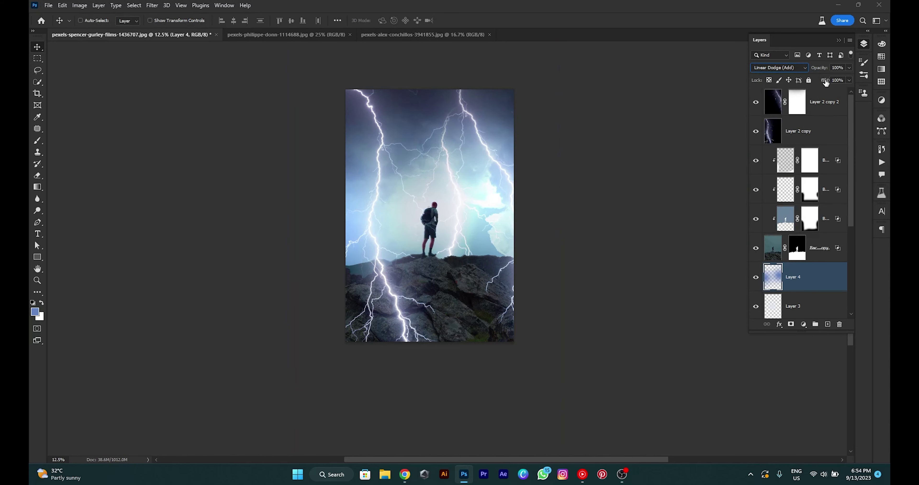
mouse_move(824, 80)
left_mouse_down()
mouse_move(803, 82)
mouse_move(746, 160)
mouse_move(505, 219)
left_mouse_up()
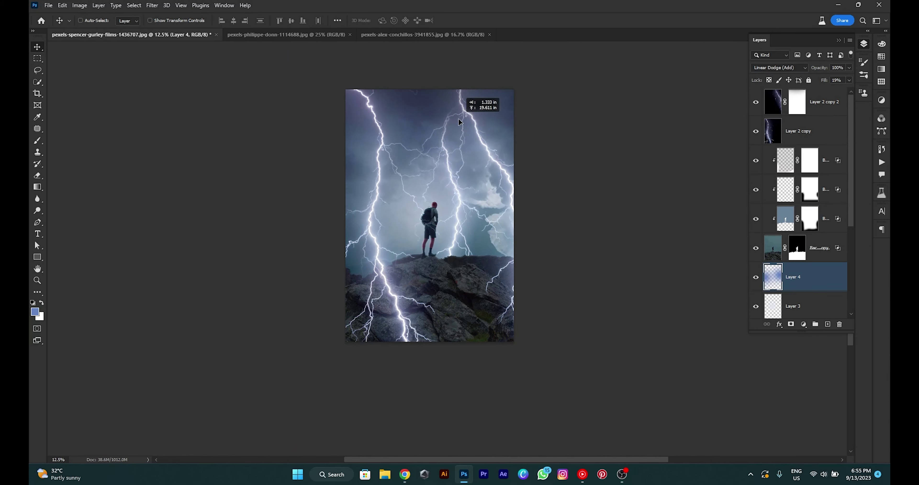
left_click(833, 117)
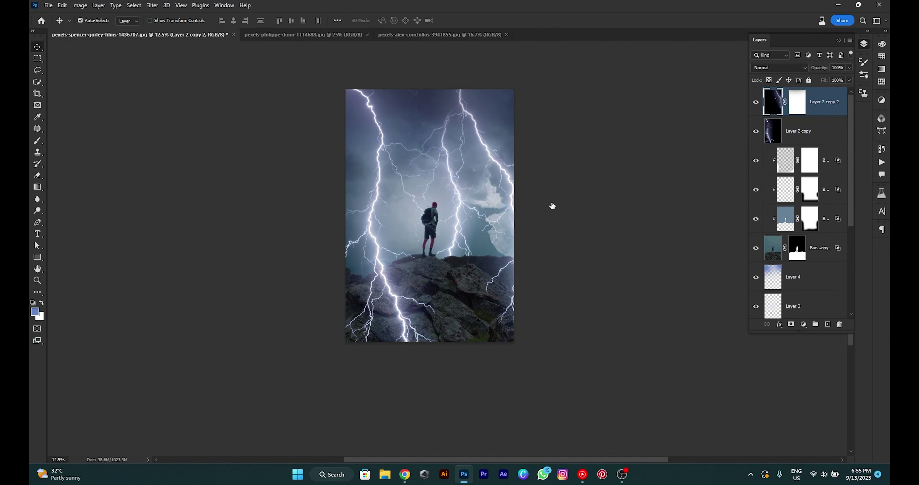
- Merge all visible layers into a new top layer
key("ctrl+shift+alt+e")
left_click(152, 5)
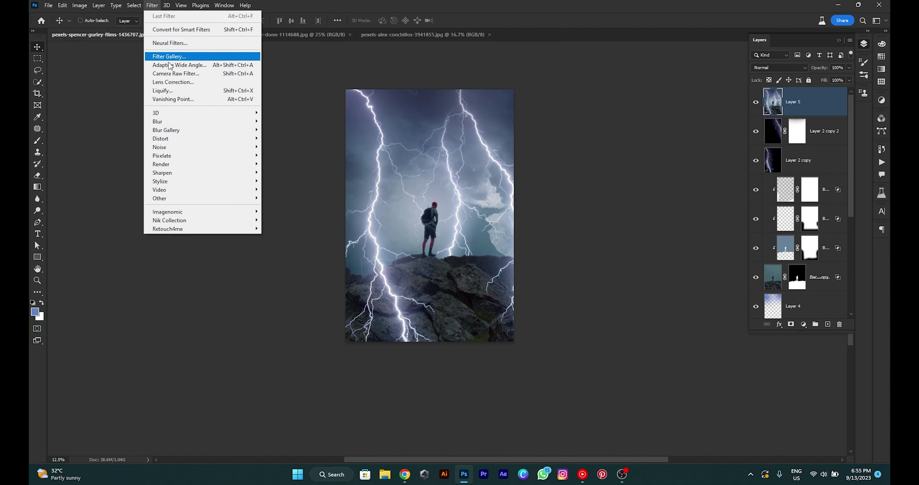
left_click(296, 103)
right_click(806, 238)
key("Escape")
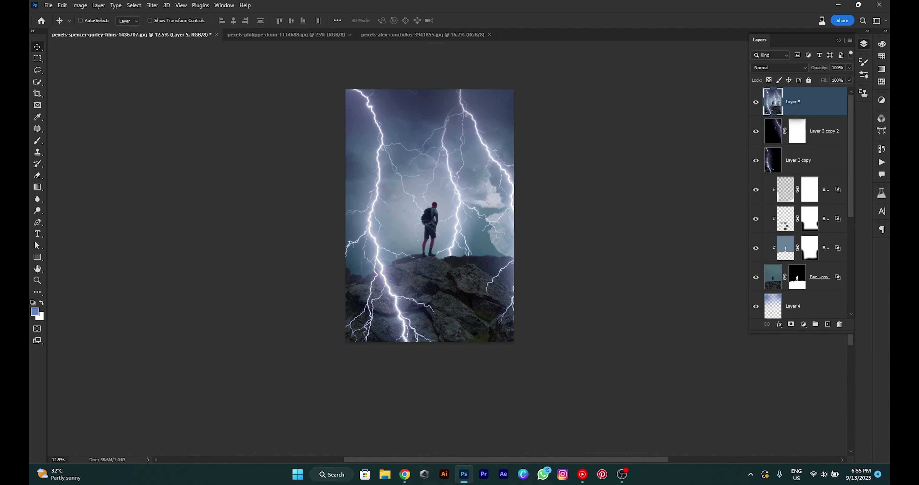
- In full-screen Camera Raw, set Highlights -100, Exposure -0.95 and Whites +65
left_click(152, 5)
left_click(172, 73)
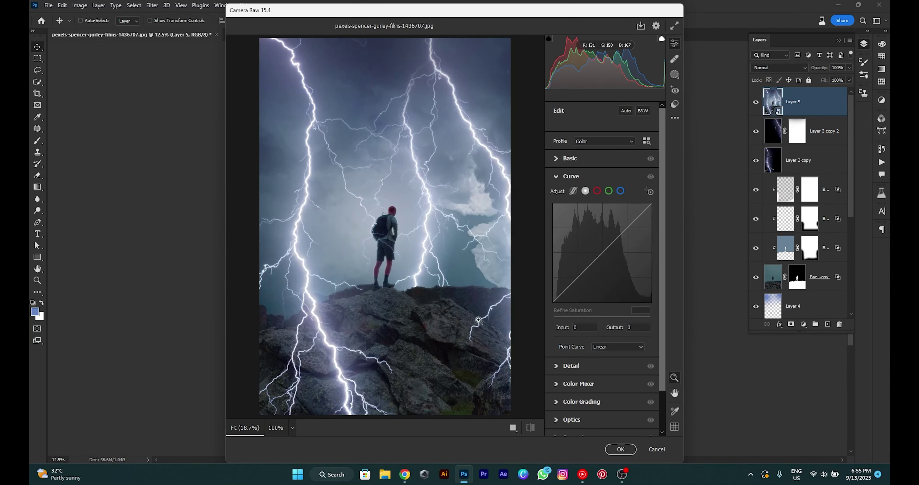
left_click(674, 27)
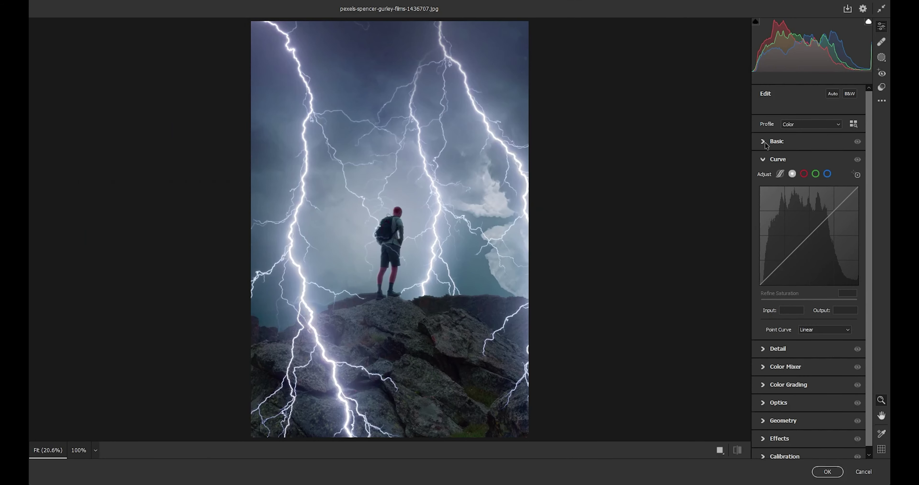
left_click(765, 144)
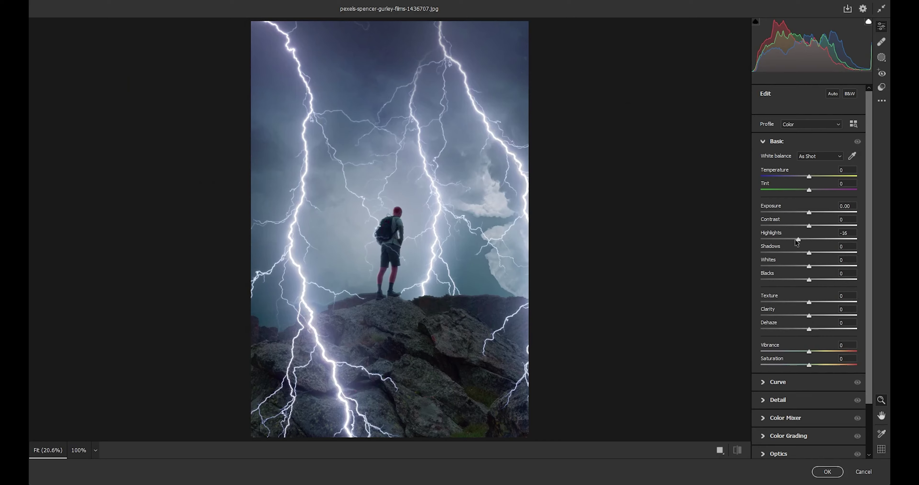
left_click_drag(798, 239, 739, 243)
mouse_move(809, 264)
left_mouse_down()
mouse_move(817, 260)
mouse_move(805, 262)
left_mouse_up()
mouse_move(809, 213)
left_mouse_down()
mouse_move(799, 213)
mouse_move(814, 232)
left_mouse_up()
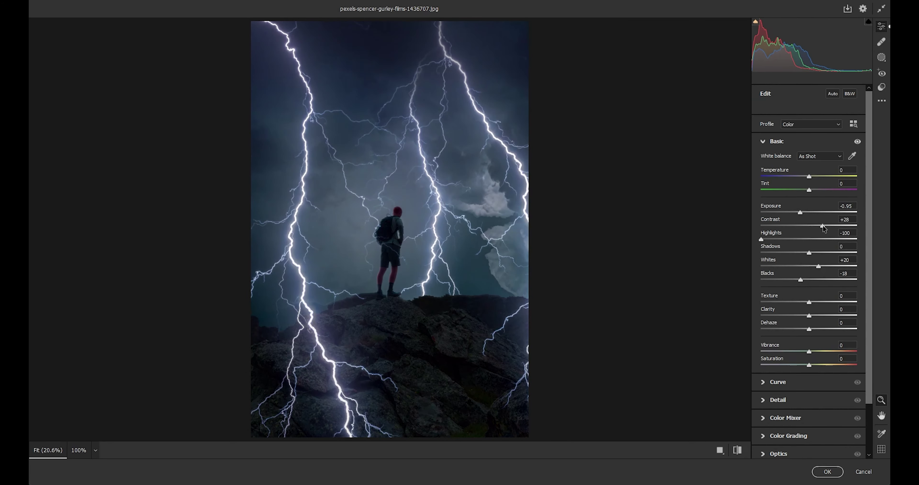
mouse_move(818, 266)
left_mouse_down()
mouse_move(840, 266)
mouse_move(805, 279)
left_mouse_up()
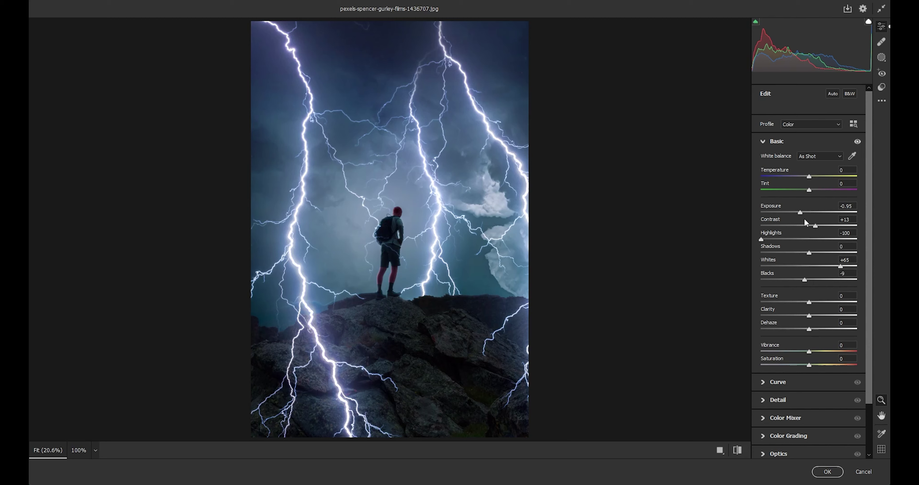
- Set Blacks to -9, add texture and clarity, and settle Dehaze at +17
left_click_drag(800, 212, 797, 212)
scroll(800, 256, "down", 3)
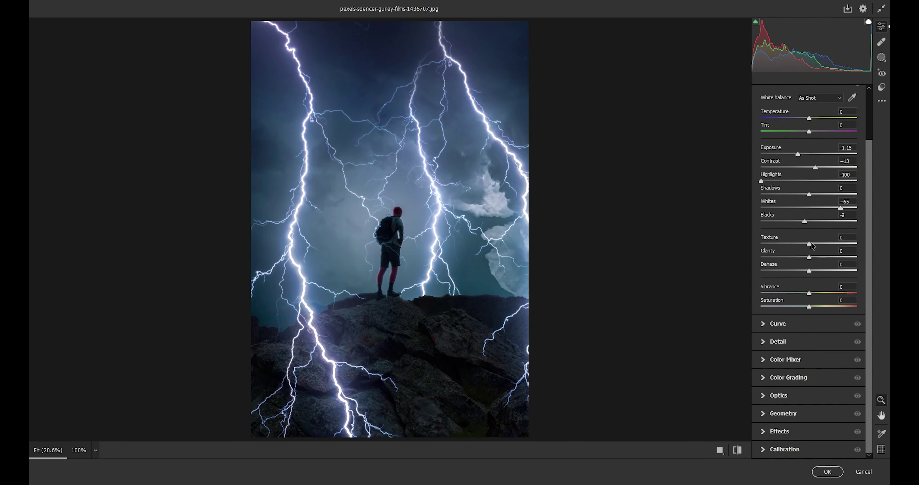
left_click_drag(809, 244, 835, 273)
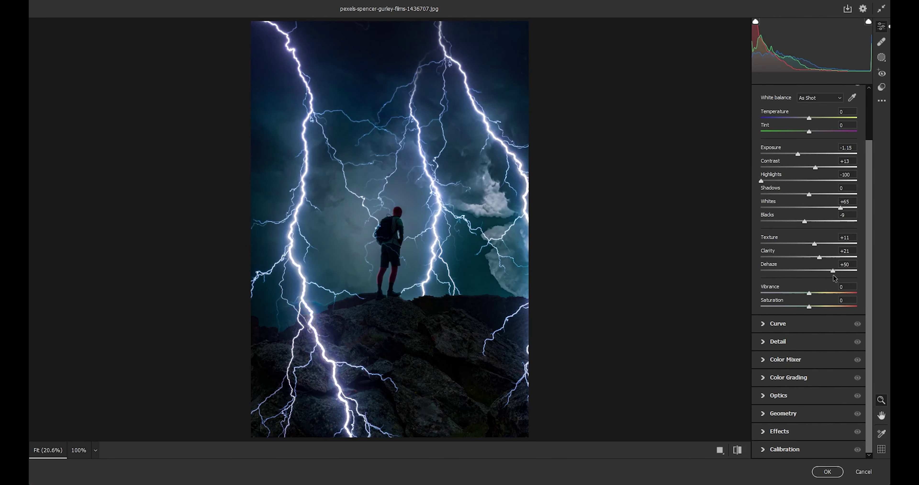
left_click_drag(832, 274, 799, 272)
left_click_drag(828, 277, 819, 276)
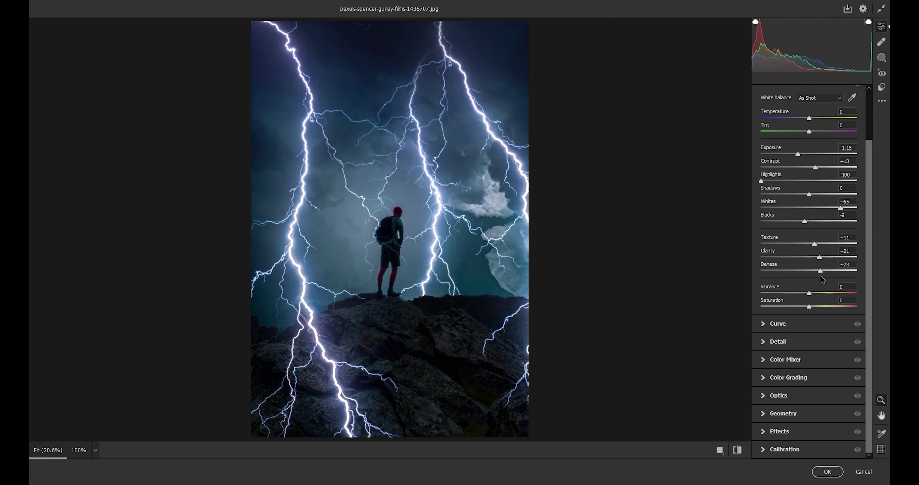
- Bend the tone curve into an S-shape and add noise reduction
left_click(776, 330)
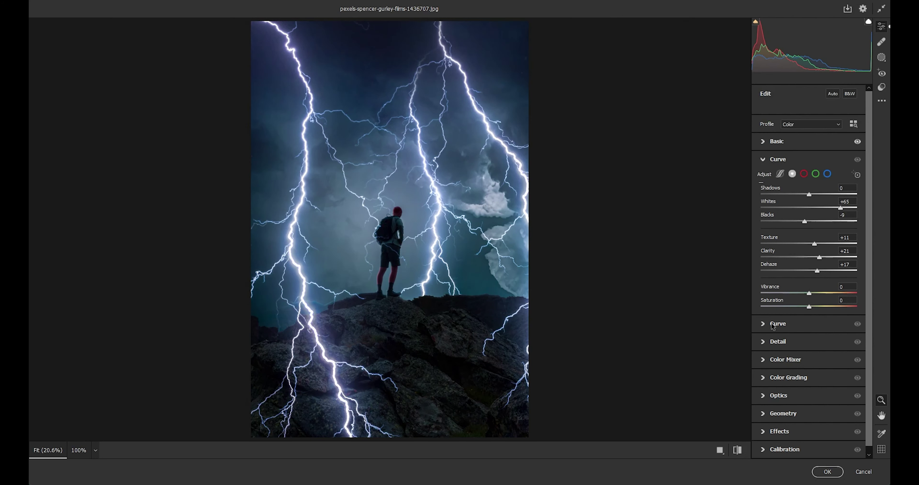
left_click(809, 238)
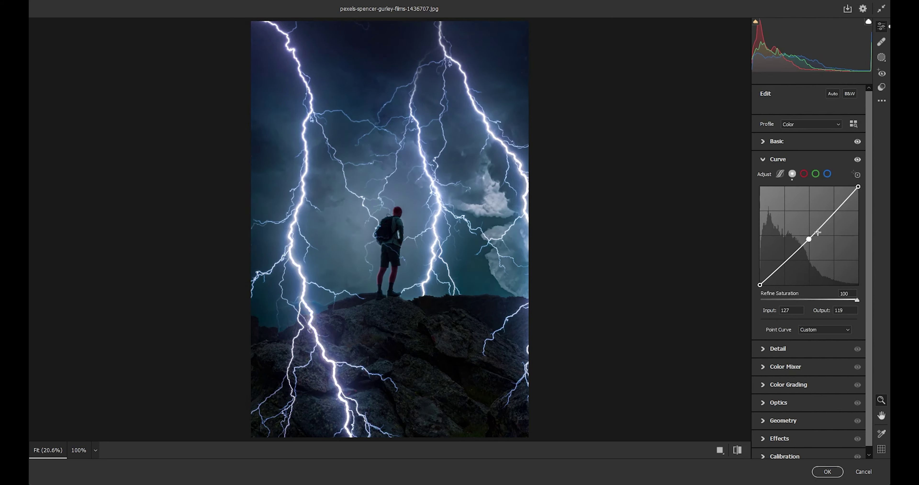
left_click_drag(832, 213, 831, 210)
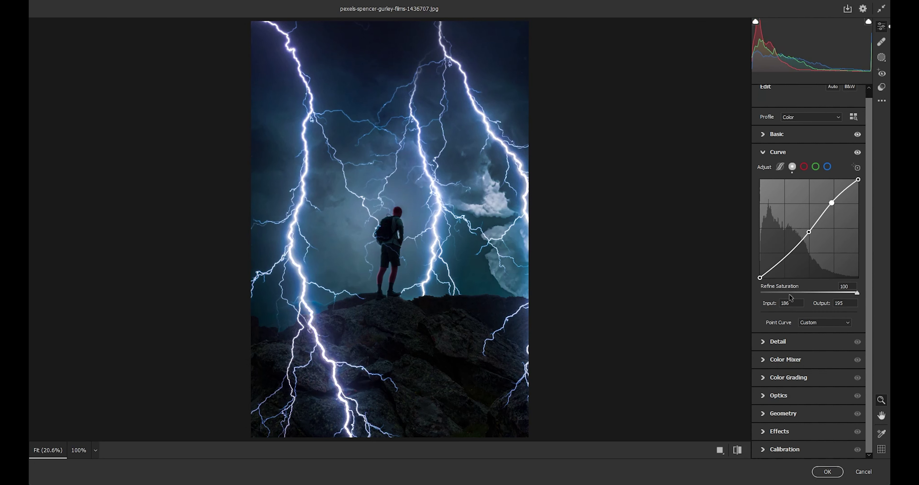
left_click(774, 342)
left_click_drag(762, 217, 806, 217)
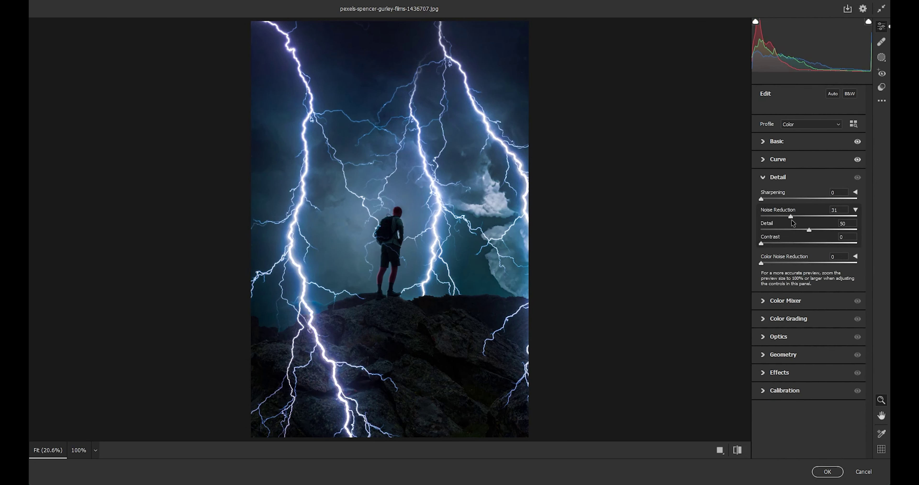
- Darken the image edges with a -25 vignette
left_click(764, 374)
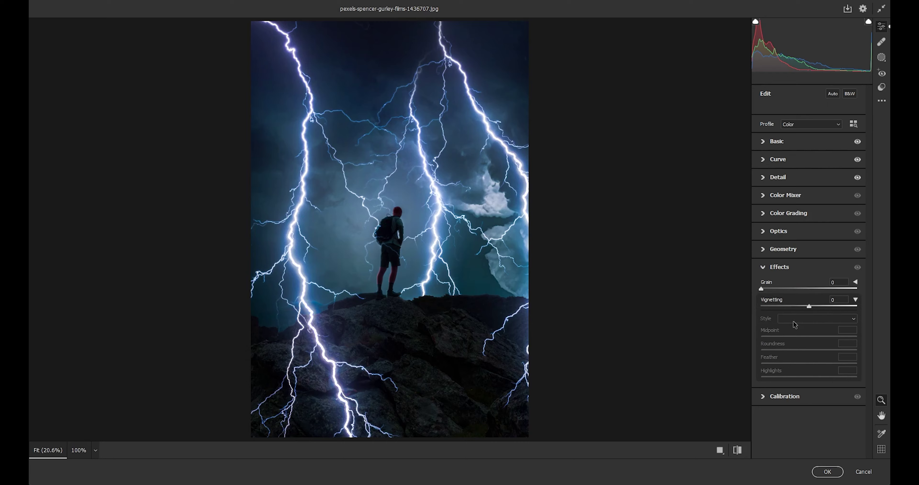
left_click_drag(809, 306, 797, 306)
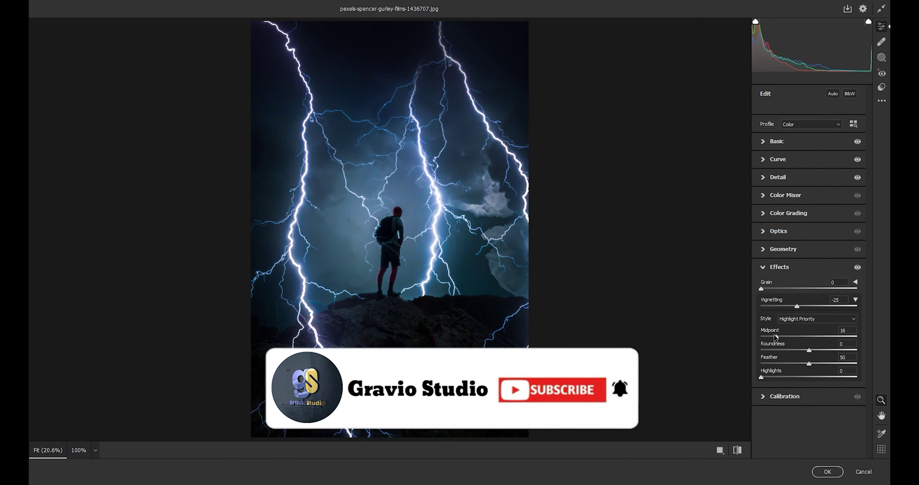
left_click_drag(797, 307, 802, 307)
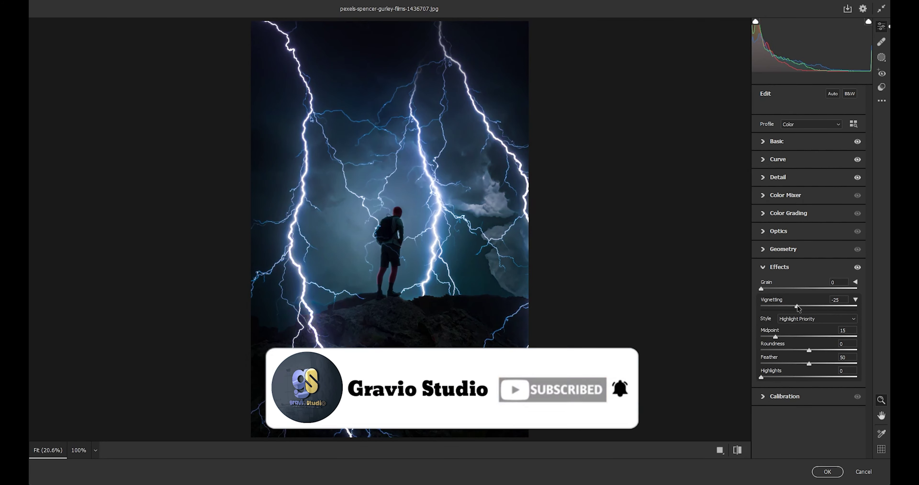
- Dismiss the GPU warnings, raise Exposure to -0.65, and apply the Camera Raw filter
left_click(766, 144)
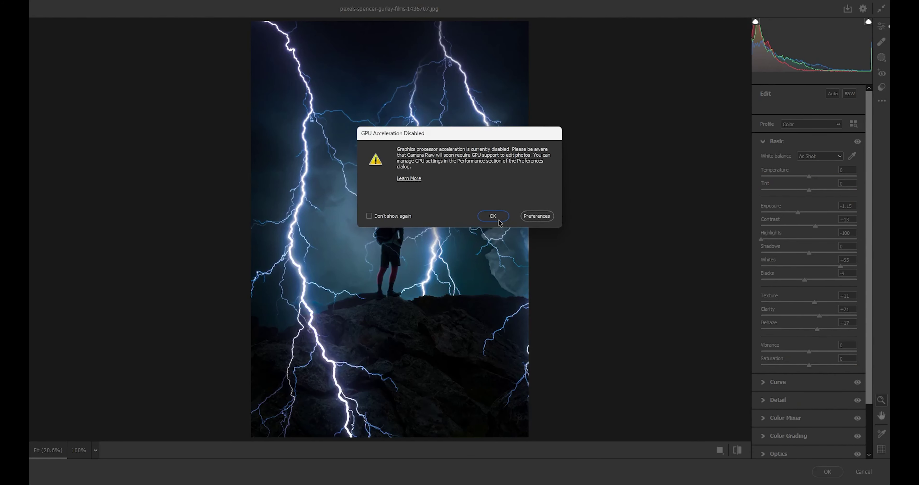
left_click(495, 218)
left_click(471, 195)
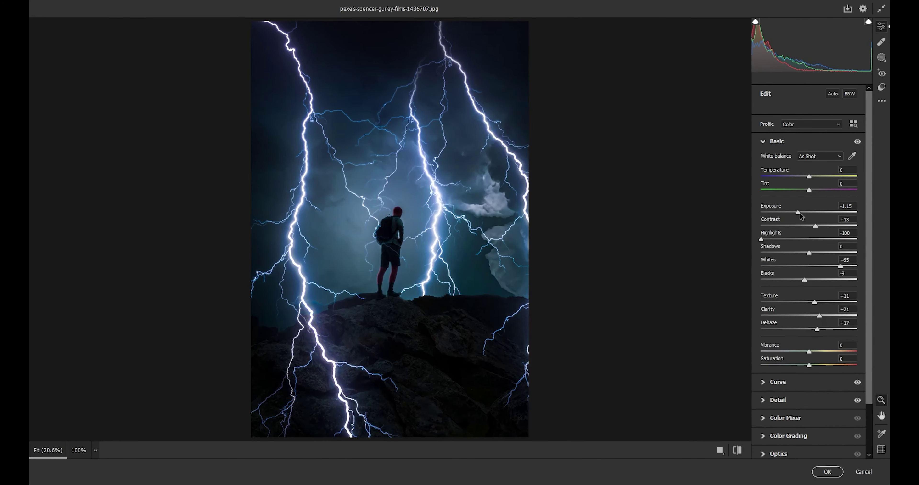
left_click_drag(799, 213, 804, 215)
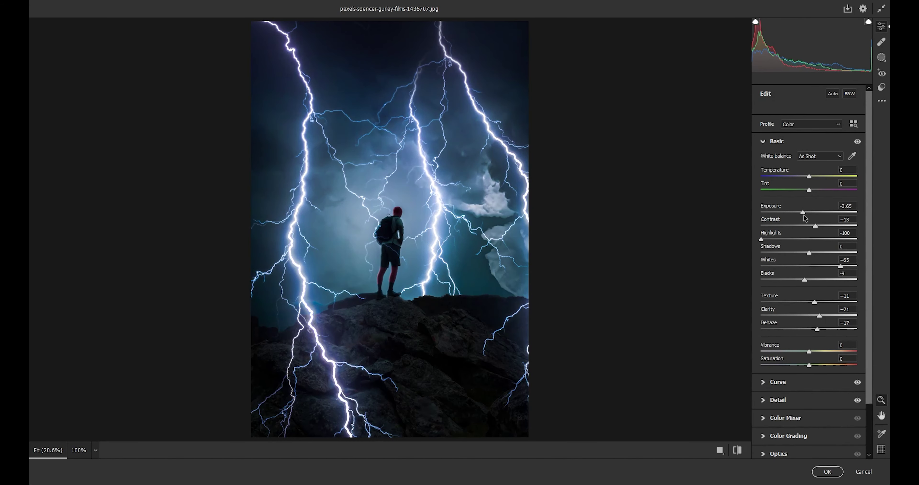
left_click(827, 471)
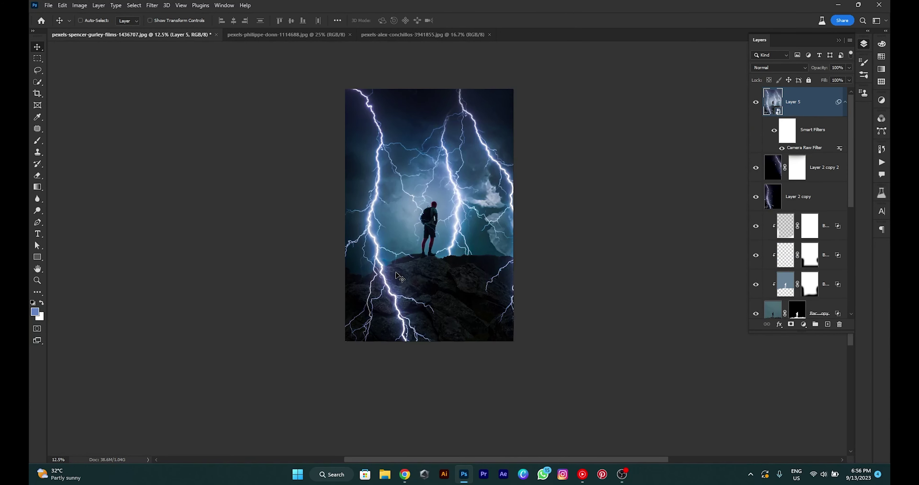
- Inspect the hiker up close, then view the image full-screen on black with a taller Layers panel
left_click_drag(426, 238, 439, 244)
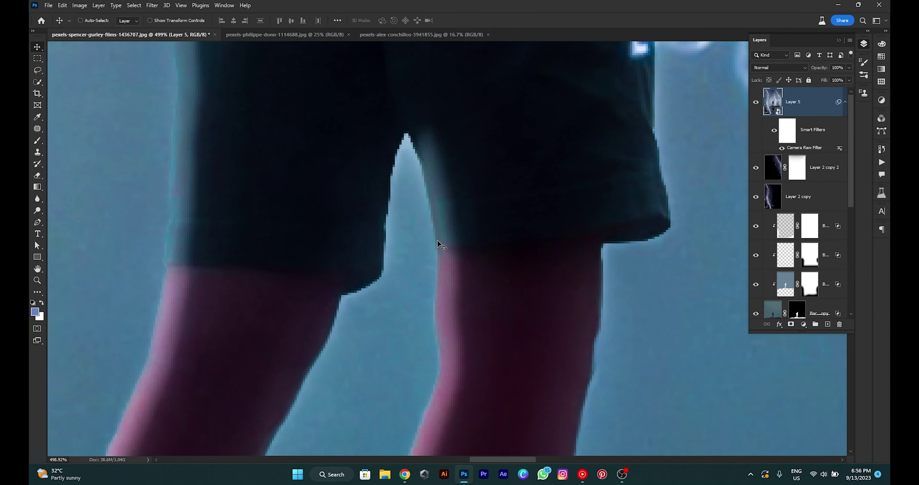
key("ctrl+minus")
key("ctrl+minus")
key("ctrl+minus")
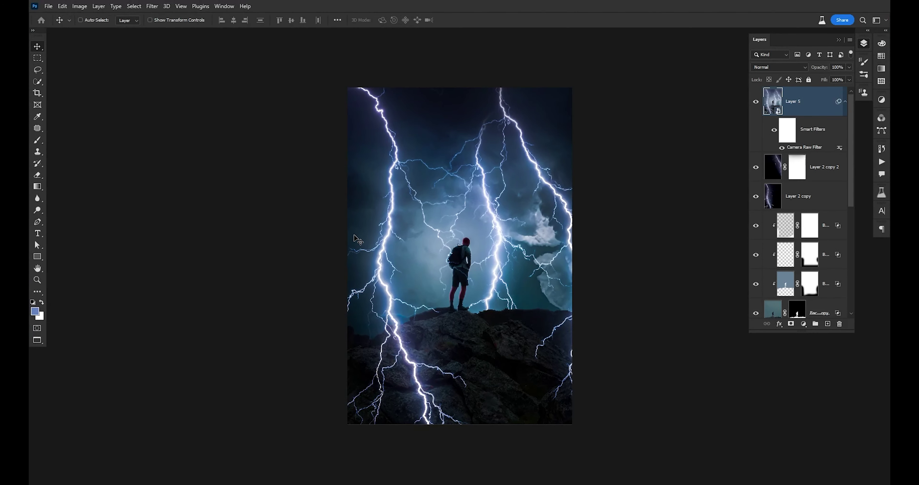
key("f")
key("f")
key("ctrl+0")
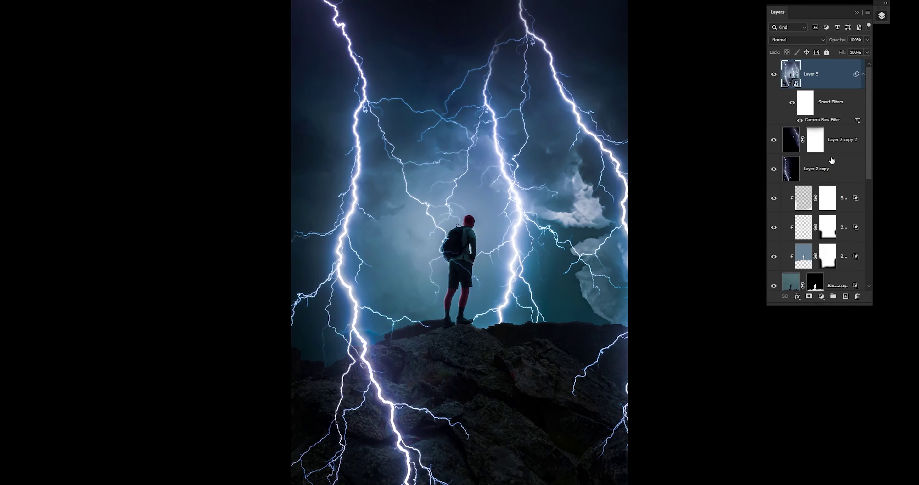
left_click_drag(810, 307, 810, 396)
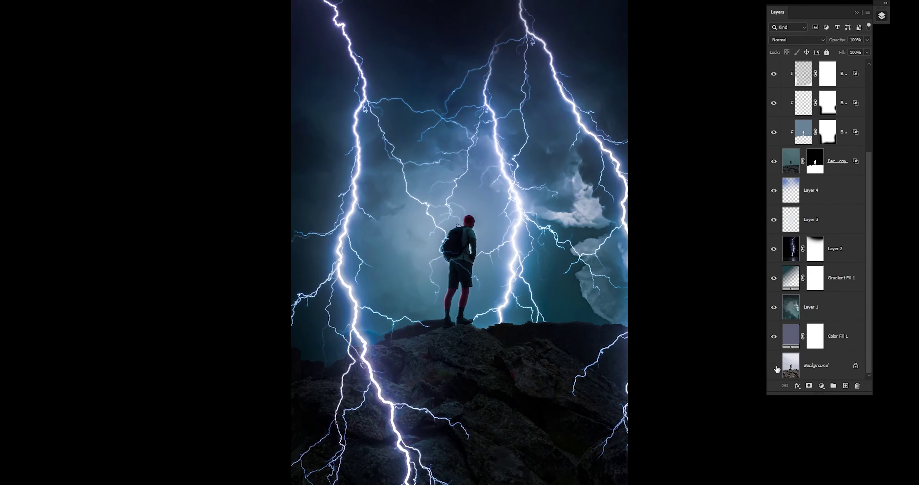
- Toggle the original Background photo alone to compare it against the composite
left_click(775, 366, "alt")
left_click(775, 365, "alt")
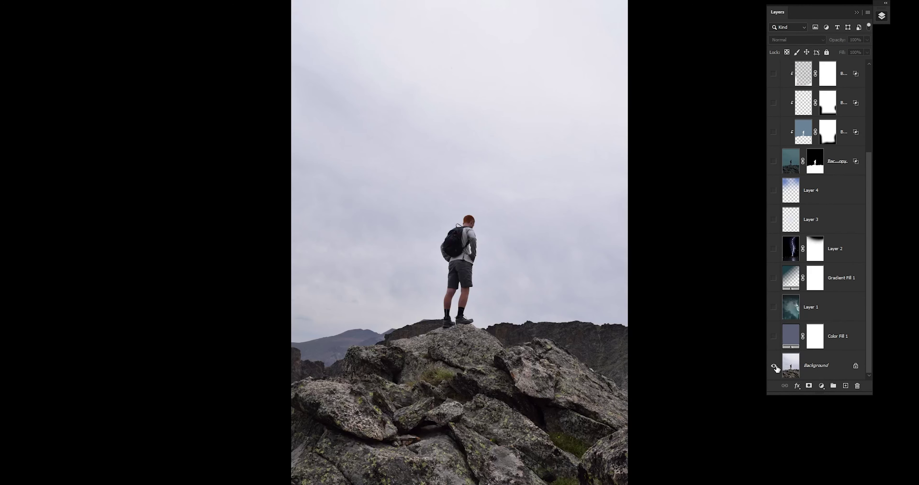
key("ctrl+minus")
scroll(852, 80, "up", 5)
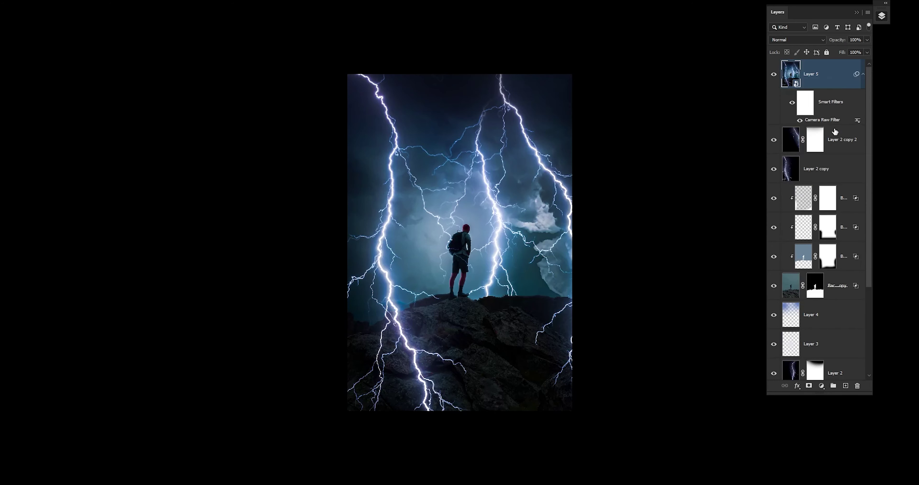
left_click(821, 385)
- Add a Gradient Fill layer using a black-to-transparent gradient
left_click(831, 238)
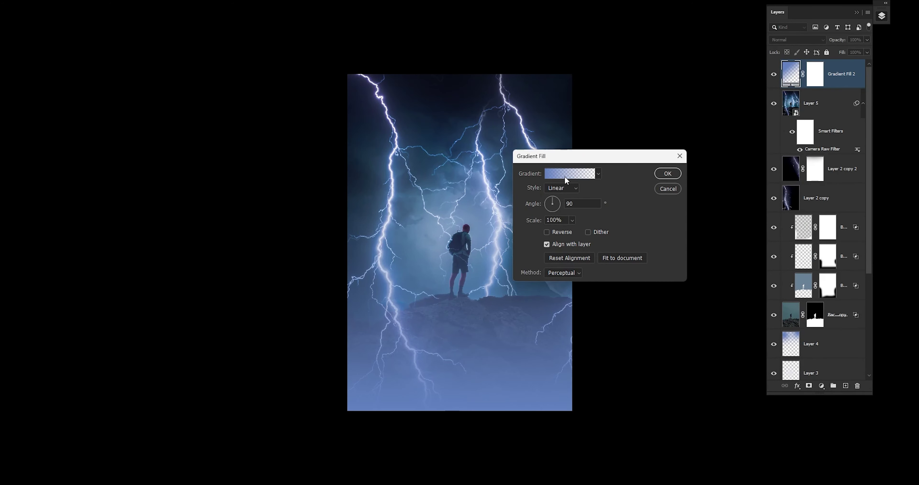
left_click(564, 176)
left_click(654, 148)
left_click(694, 162)
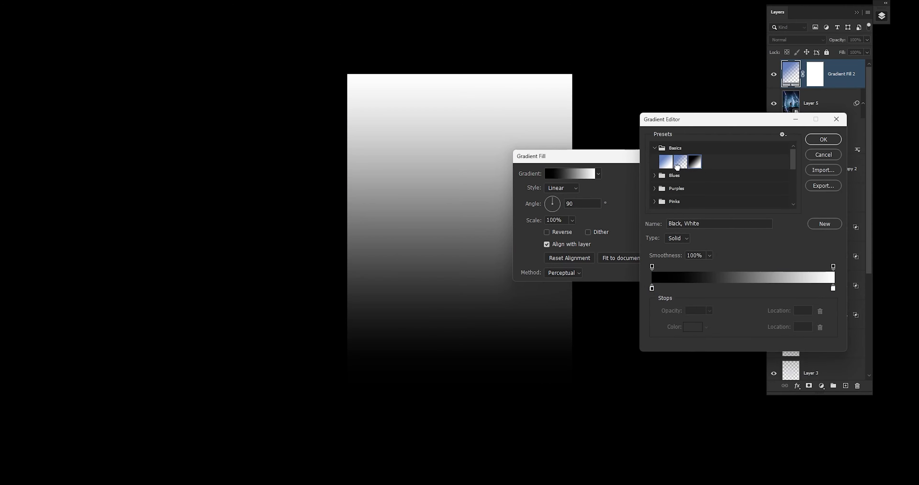
left_click(652, 288)
left_click(692, 328)
left_click(56, 382)
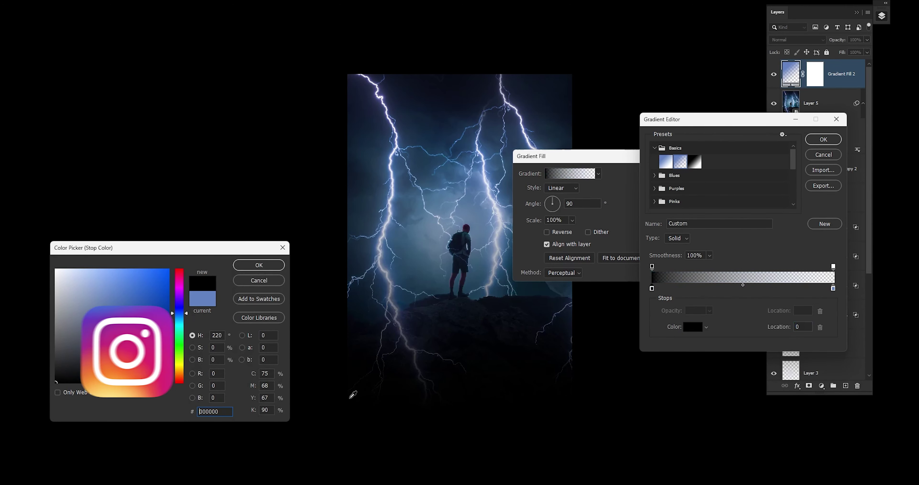
left_click(259, 265)
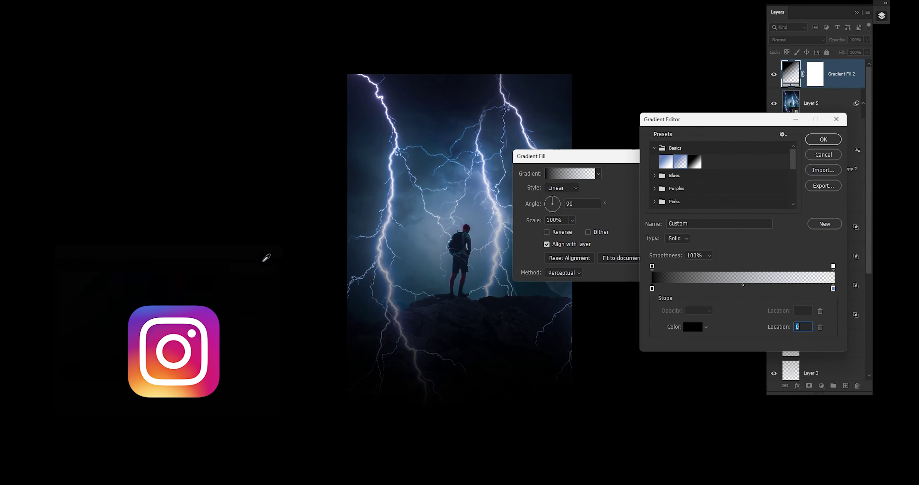
left_click(823, 139)
- Make the gradient fill radial and reversed at 37% scale, and confirm it
left_click(563, 188)
left_click(558, 208)
left_click(546, 232)
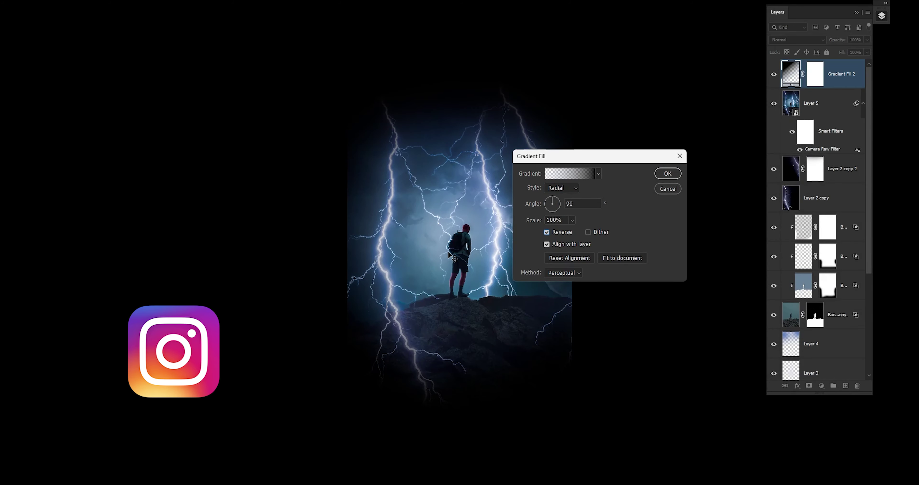
left_click_drag(528, 156, 599, 152)
left_click(644, 216)
left_click_drag(644, 231, 637, 230)
left_click(644, 216)
left_click(740, 169)
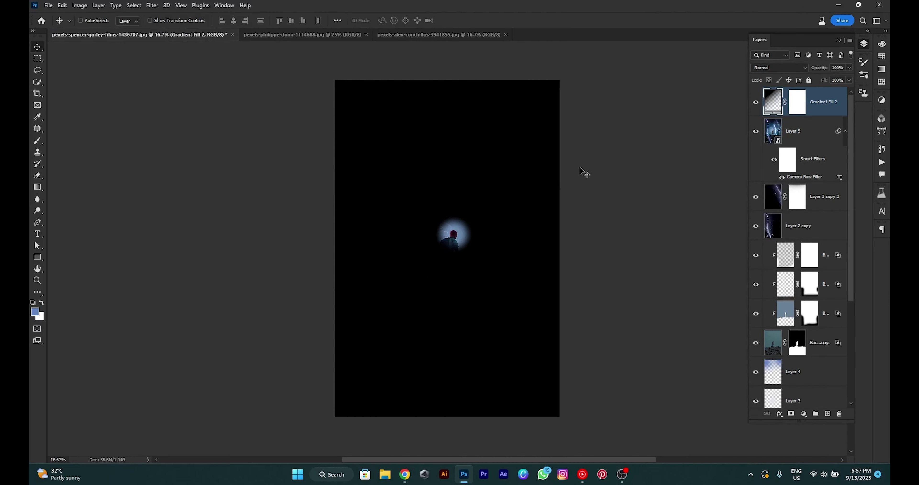
- Draw radial gradients, Reverse off, on Gradient Fill 2's mask to clear the area around the hiker
key("g")
scroll(480, 189, "down", 2)
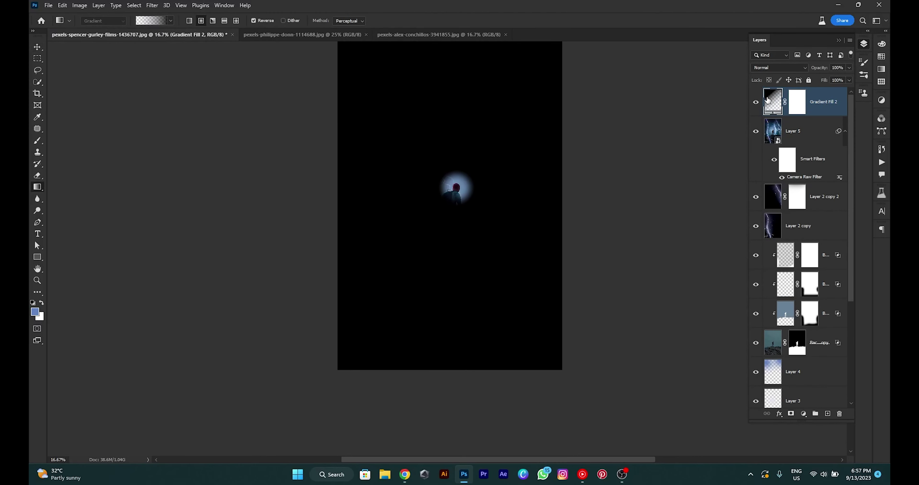
left_click(797, 101)
left_click_drag(453, 186, 322, 323)
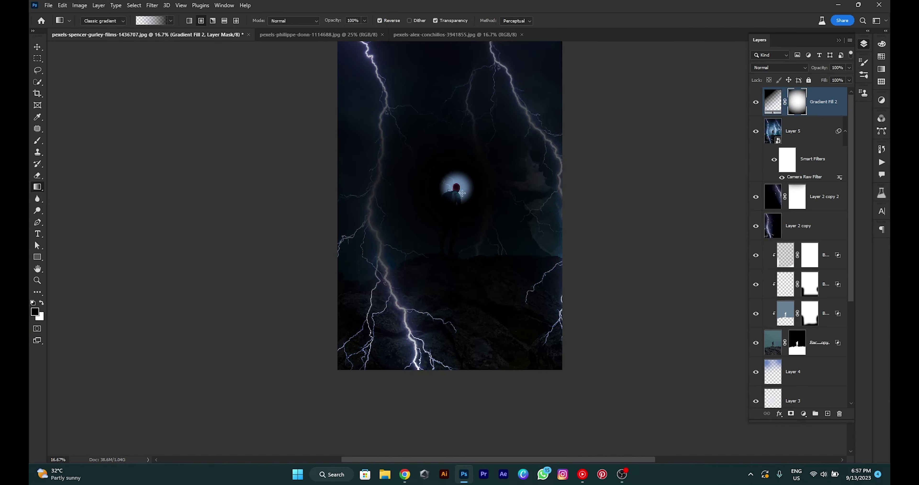
left_click(380, 21)
left_click_drag(455, 189, 359, 368)
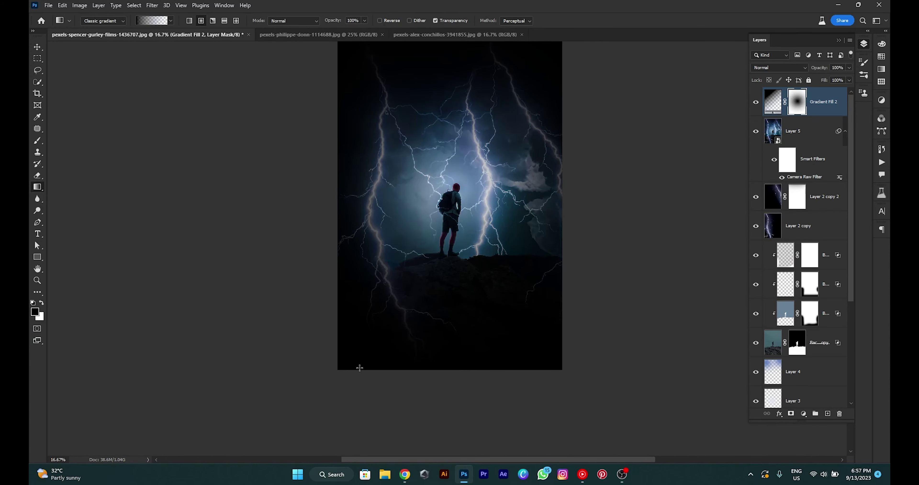
left_click_drag(453, 182, 297, 420)
left_click_drag(454, 185, 275, 428)
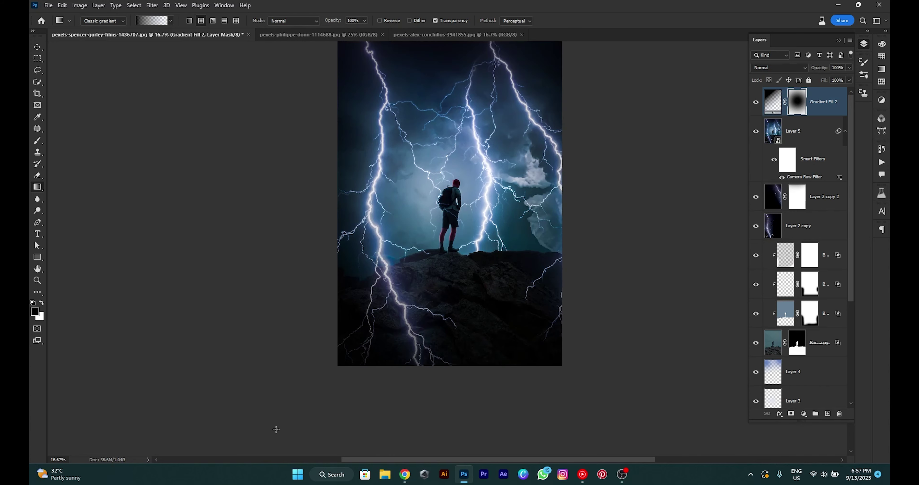
left_click_drag(389, 329, 377, 383)
- Duplicate Layer 5
key("v")
left_click(795, 131)
key("ctrl+j")
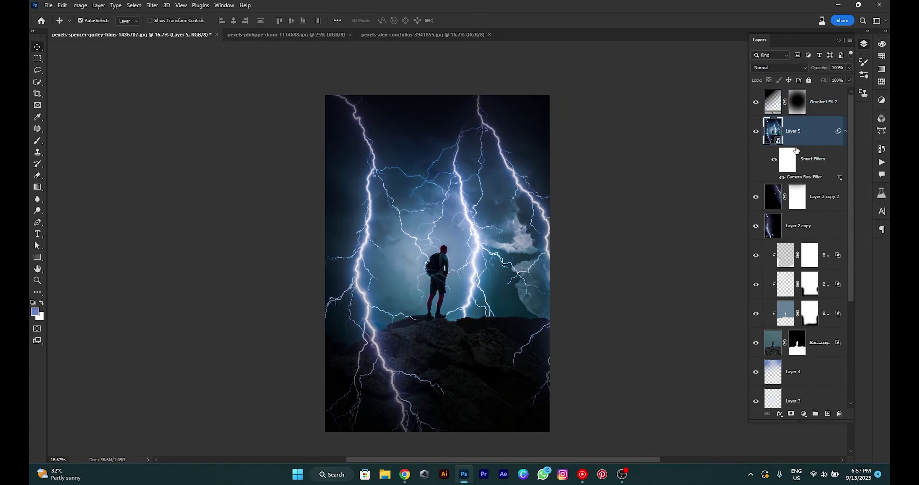
- Apply a 29.1-pixel Gaussian Blur to Layer 5 copy
left_click(152, 5)
mouse_move(187, 121)
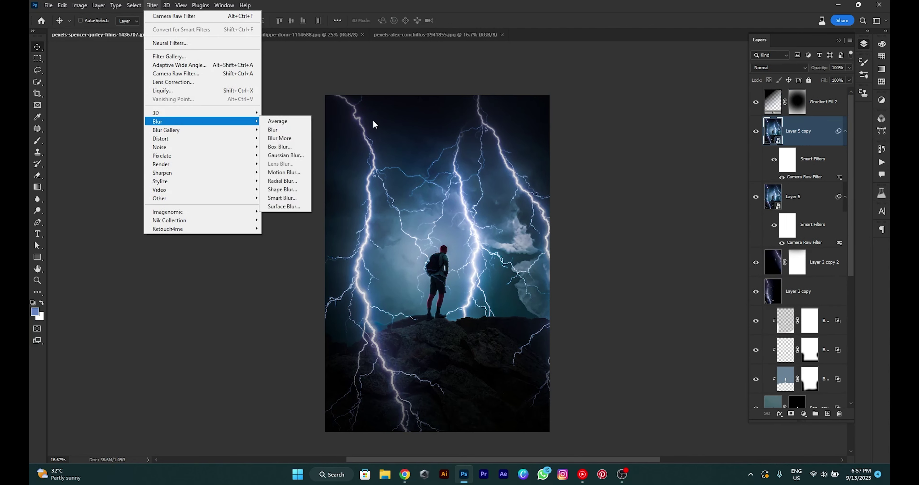
left_click(284, 155)
left_click_drag(563, 310, 569, 311)
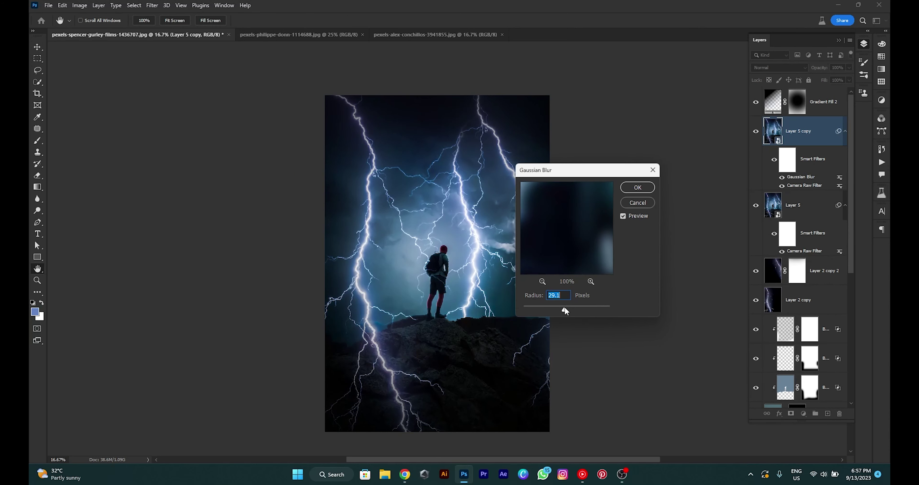
left_click(638, 187)
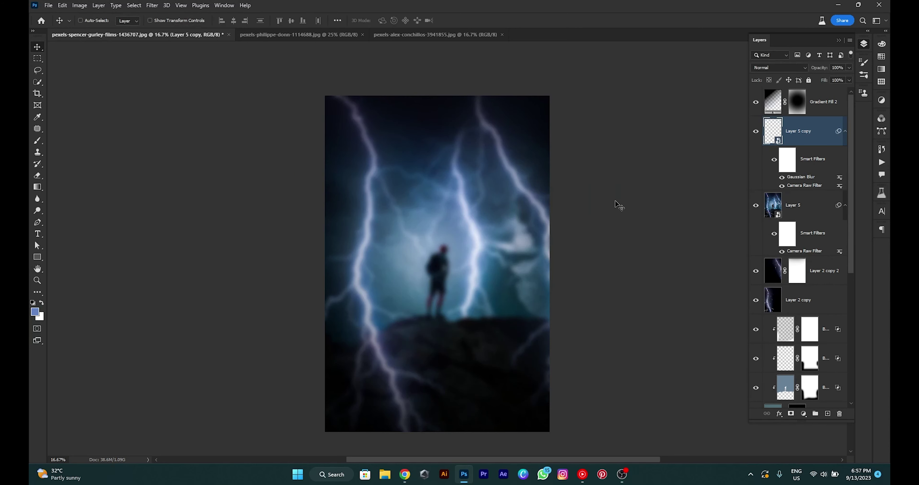
- Add a layer mask with a radial gradient so the centre around the hiker stays sharp
left_click(791, 413)
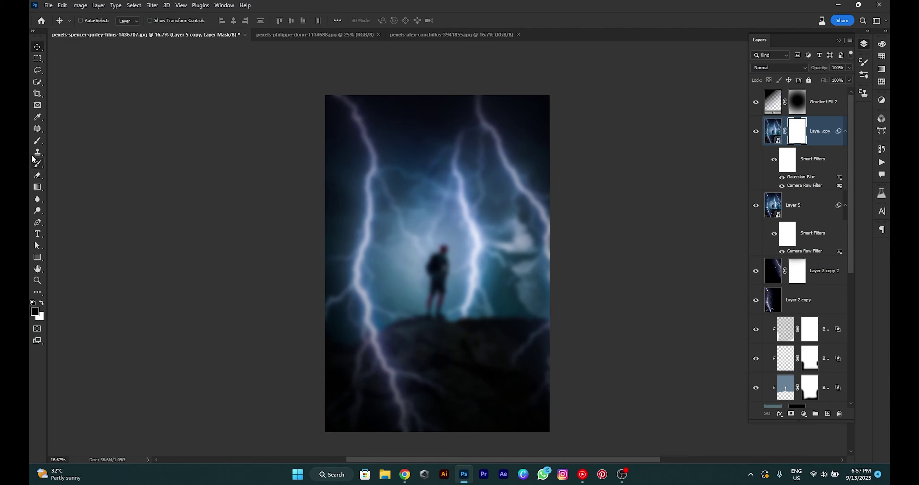
left_click(38, 187)
scroll(100, 191, "down", 2)
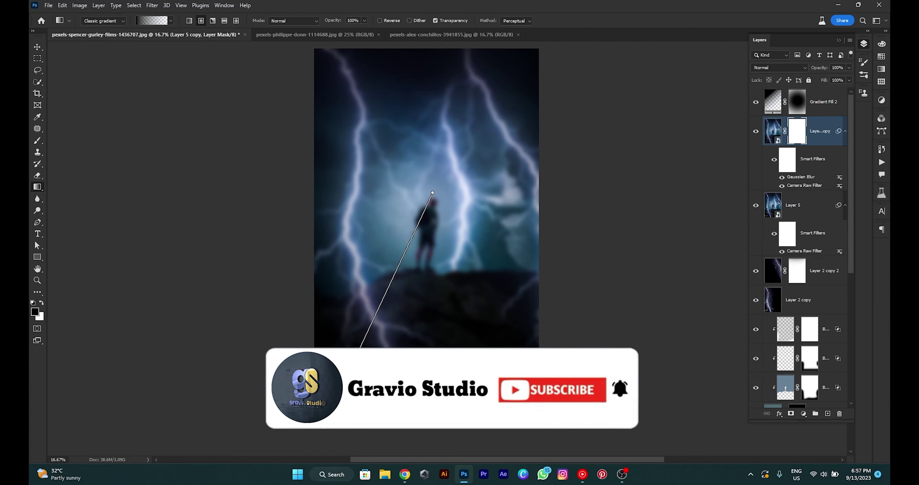
left_click_drag(421, 199, 355, 356)
key("ctrl+0")
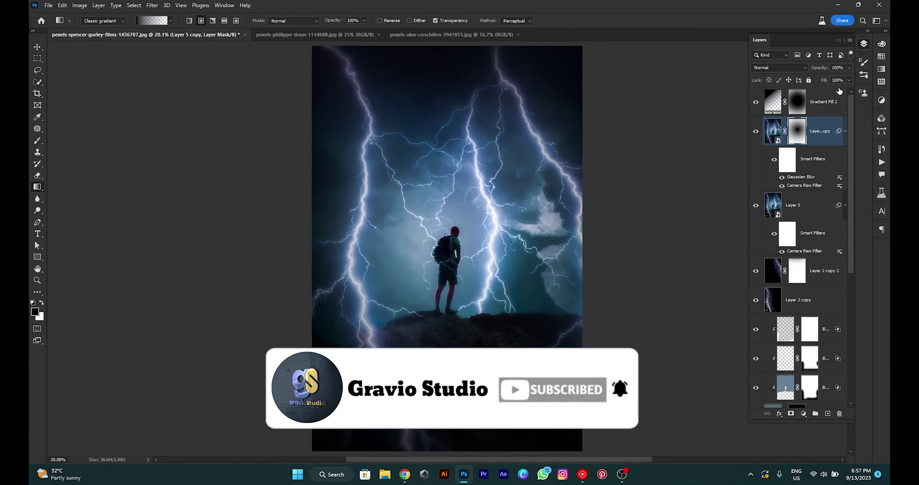
left_click(772, 130)
left_click(779, 67)
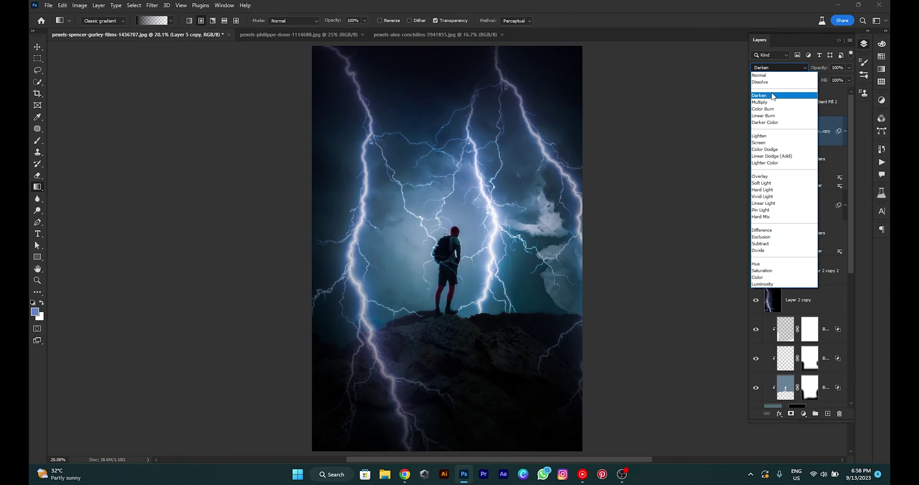
- Keep Layer 5 copy in Normal blend mode and lower its fill to 73%
left_click(759, 75)
left_click(37, 47)
scroll(447, 248, "up", 1)
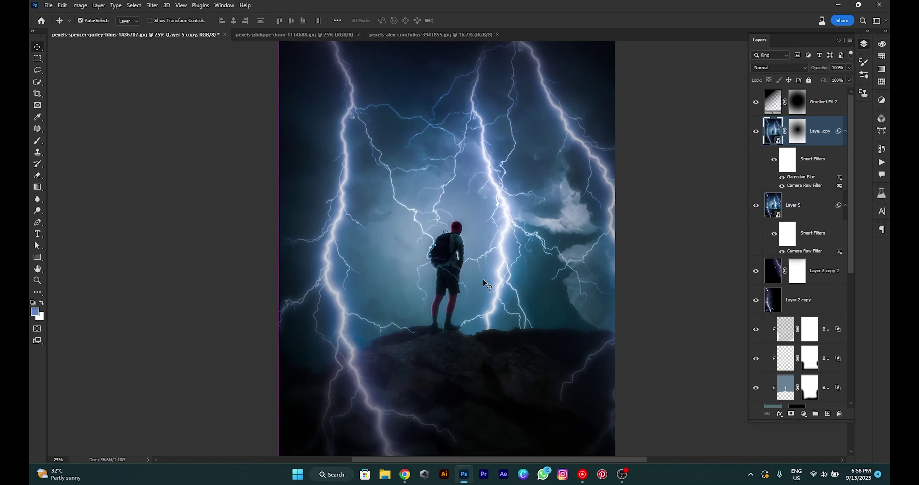
scroll(447, 248, "down", 1)
scroll(478, 305, "down", 1)
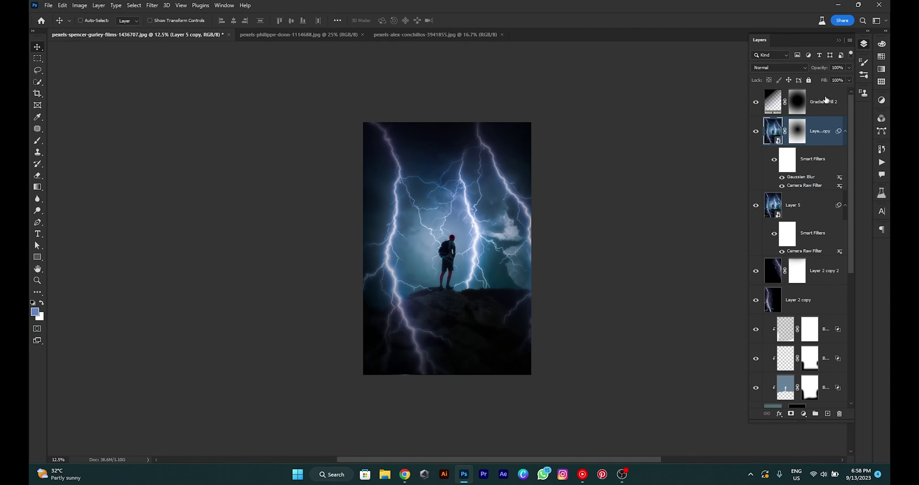
left_click_drag(825, 82, 815, 84)
left_click(755, 132)
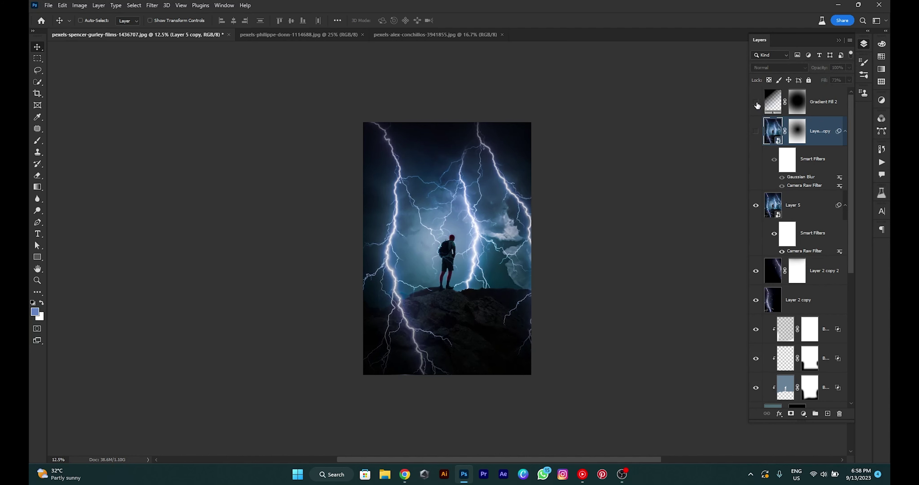
left_click(755, 131)
- Lower Gradient Fill 2's fill to 84%
left_click(820, 102)
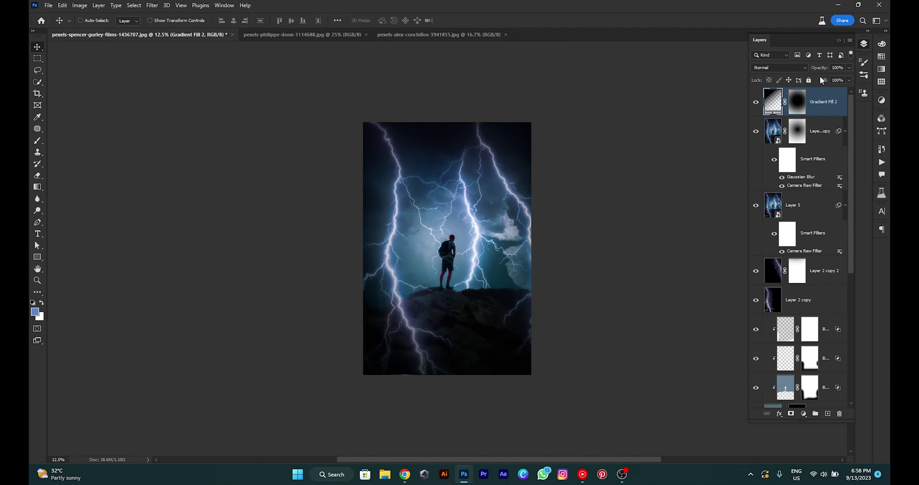
left_click_drag(824, 82, 814, 81)
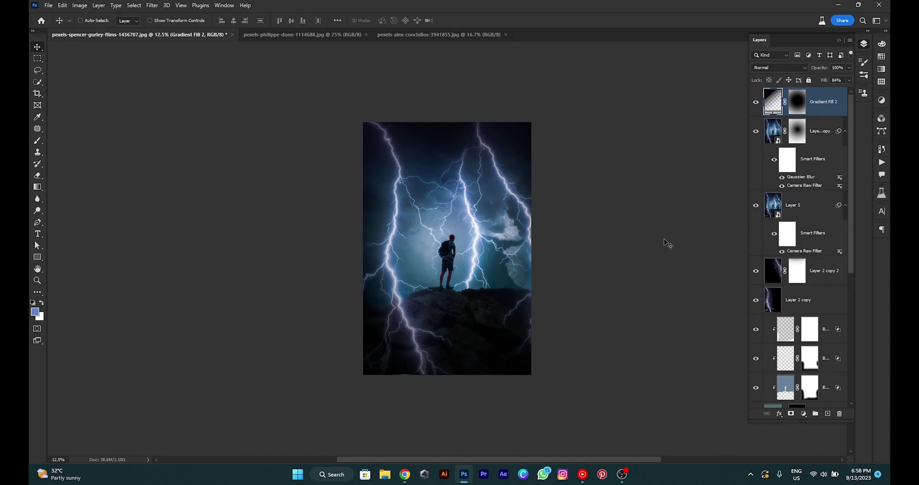
left_click(778, 213)
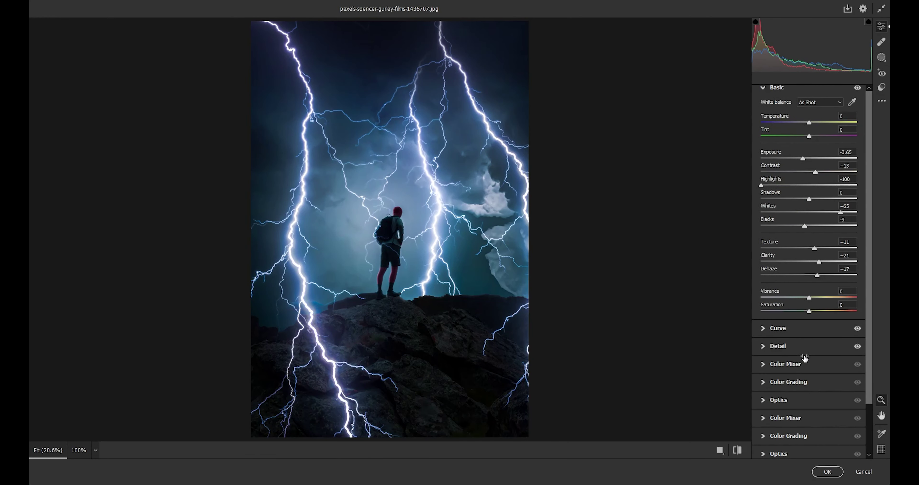
- Soften Layer 5's Camera Raw vignetting to -8 and apply it
left_click(760, 435)
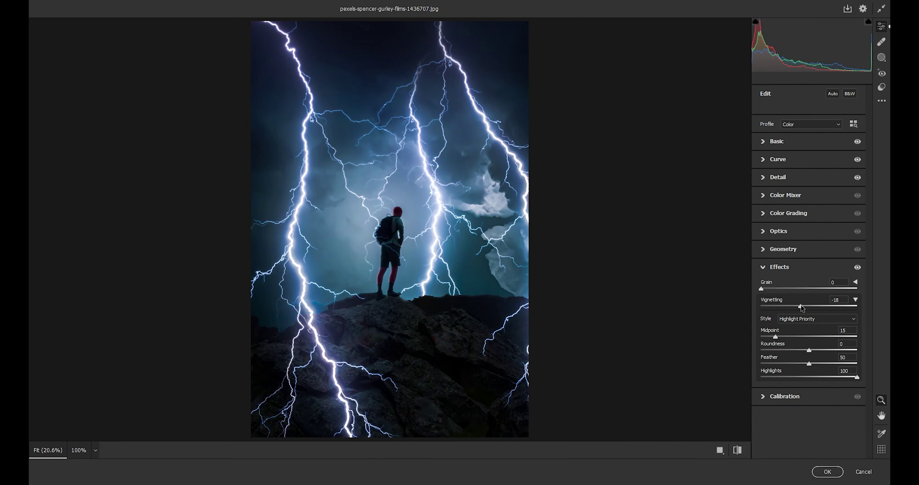
left_click_drag(801, 307, 805, 307)
left_click(827, 471)
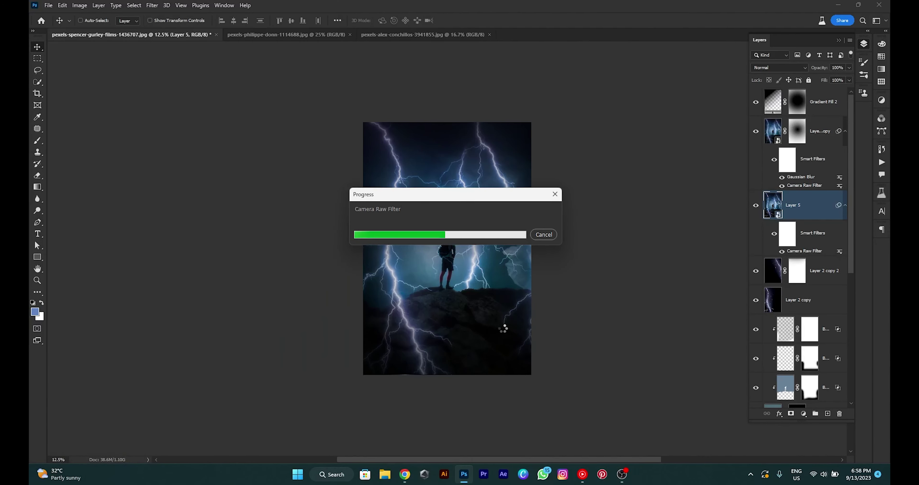
- Set the fill of Layer 5 copy and Gradient Fill 2 to 50%
left_click(780, 135)
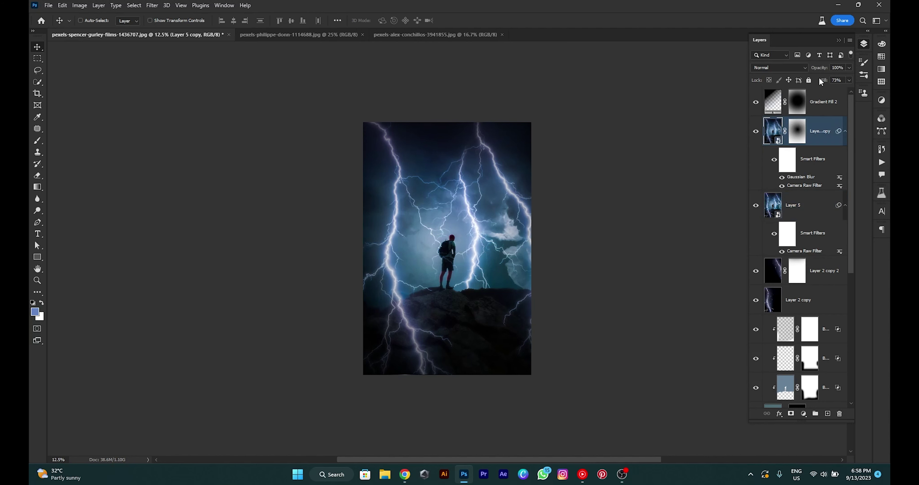
type("50")
left_click(761, 103)
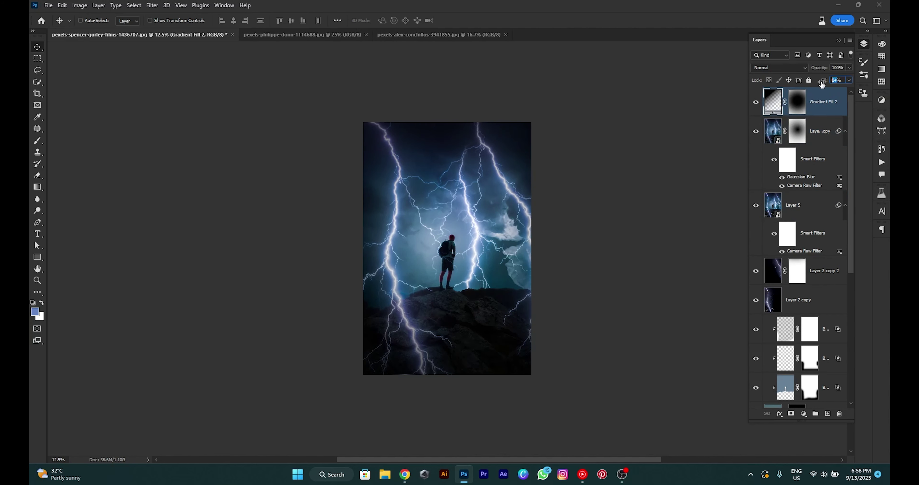
type("50")
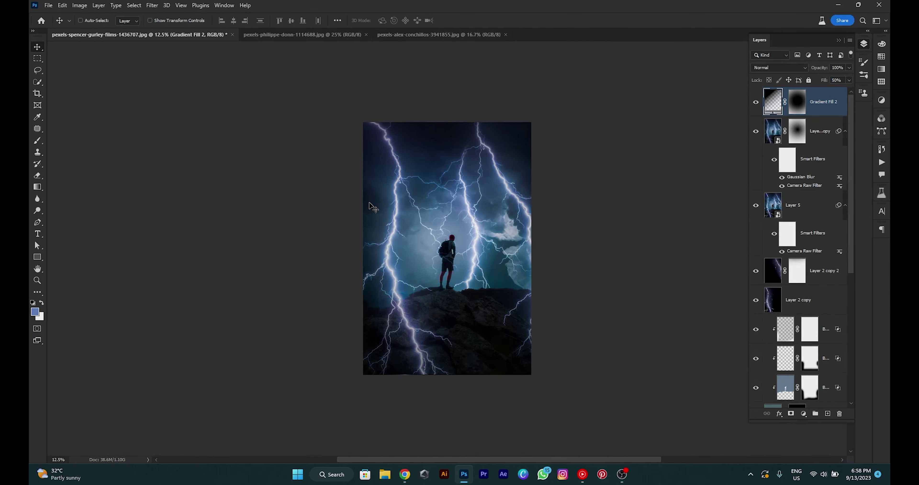